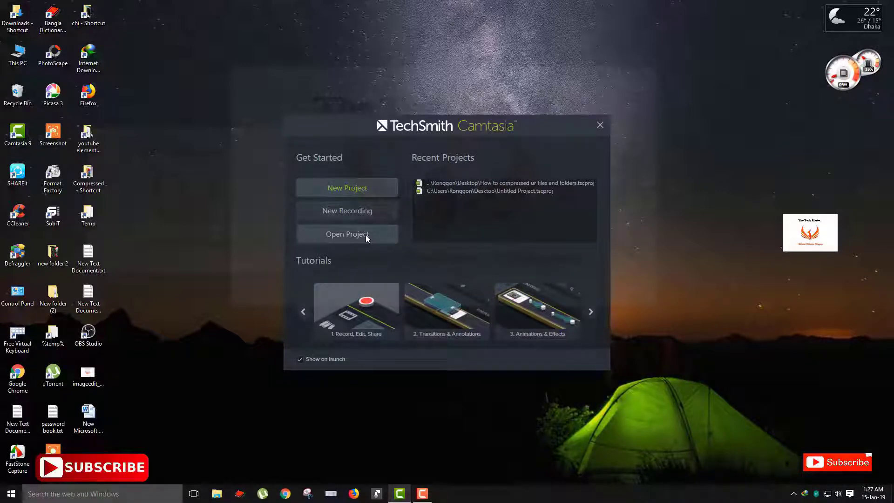
Step: Create a new project, start importing media, and browse up from the audio folder to This PC
{"action": "left_click", "coordinate": [366, 189]}
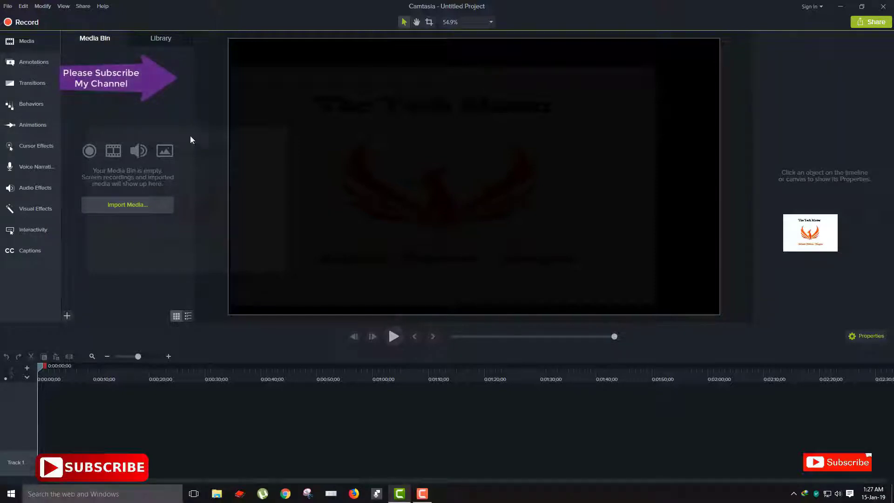
{"action": "left_click", "coordinate": [111, 205]}
{"action": "scroll", "coordinate": [251, 125], "scroll_direction": "up", "scroll_amount": 1}
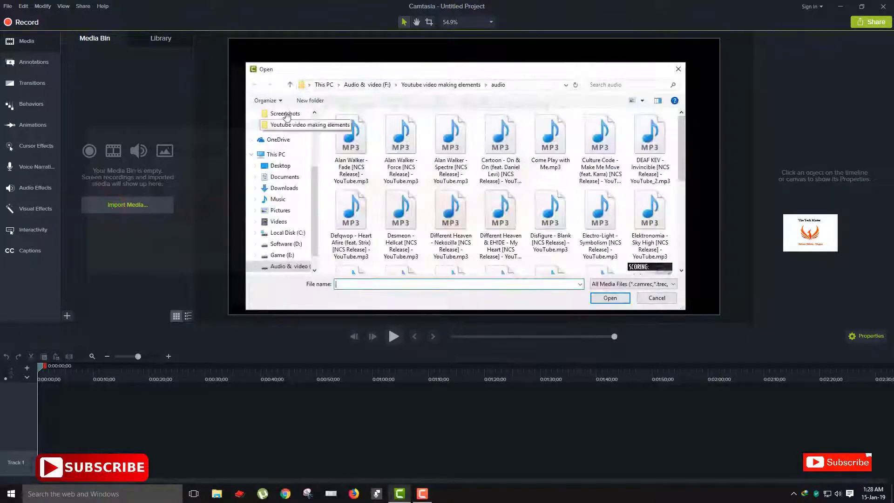
{"action": "left_click", "coordinate": [290, 85]}
{"action": "left_click", "coordinate": [290, 85]}
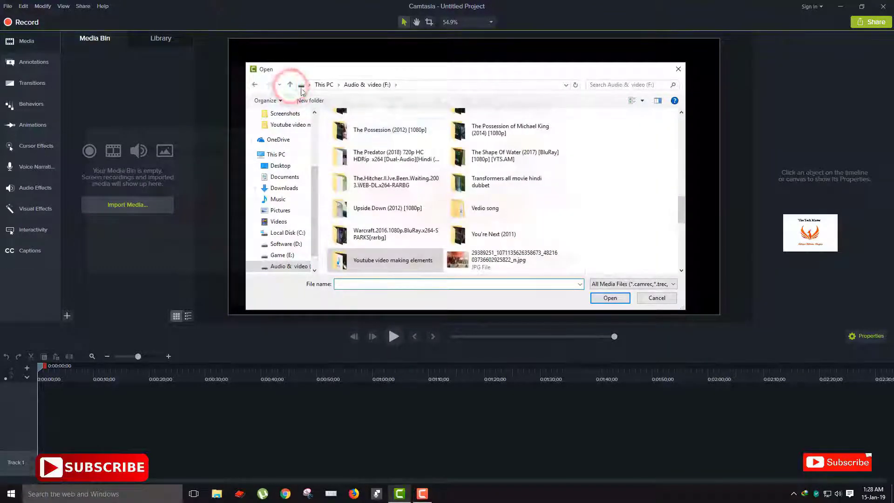
{"action": "left_click", "coordinate": [290, 85]}
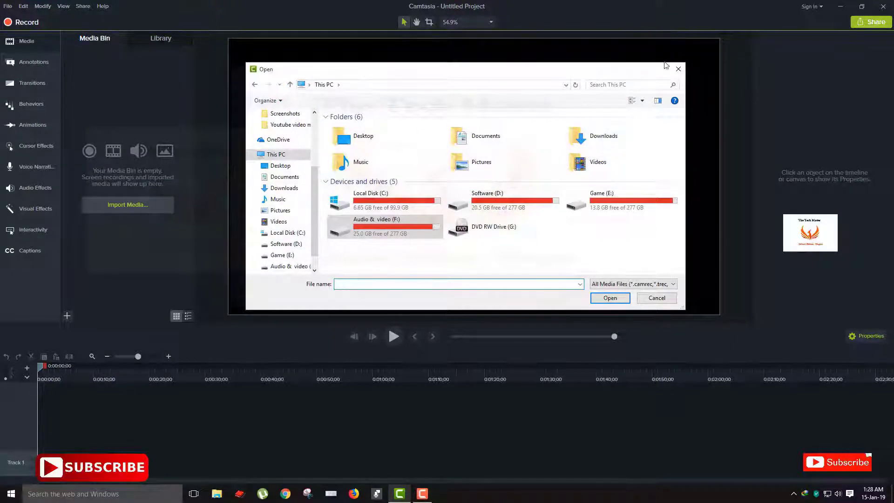
{"action": "scroll", "coordinate": [272, 156], "scroll_direction": "up", "scroll_amount": 3}
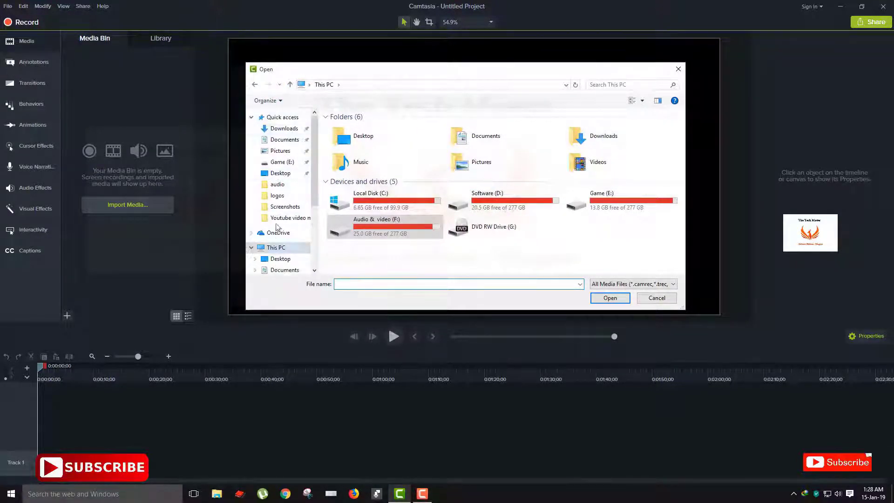
Step: Import the video clip from the Video folder in Downloads and place it at the start of Track 1
{"action": "left_click", "coordinate": [281, 132]}
{"action": "scroll", "coordinate": [491, 218], "scroll_direction": "down", "scroll_amount": 5}
{"action": "scroll", "coordinate": [491, 218], "scroll_direction": "up", "scroll_amount": 5}
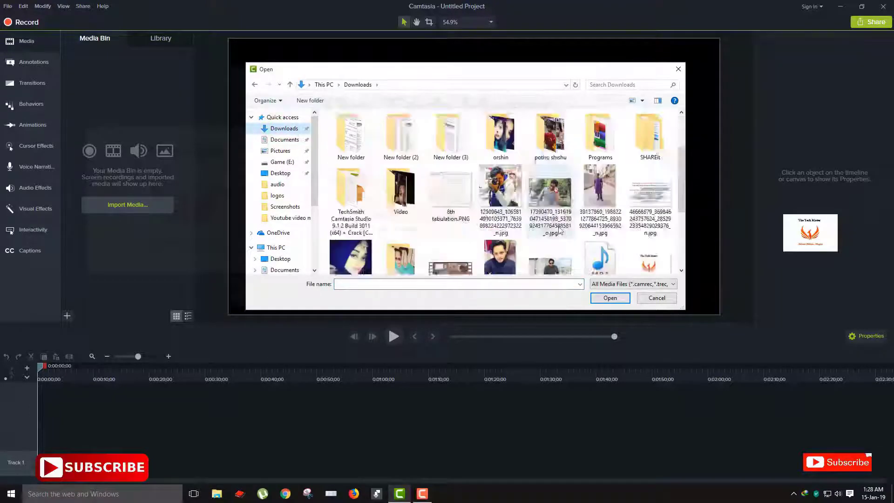
{"action": "scroll", "coordinate": [491, 217], "scroll_direction": "down", "scroll_amount": 3}
{"action": "scroll", "coordinate": [491, 218], "scroll_direction": "up", "scroll_amount": 3}
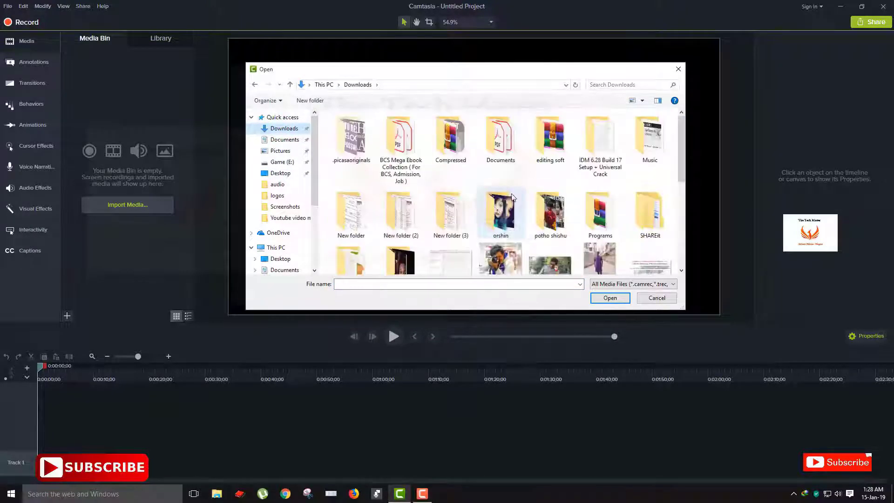
{"action": "scroll", "coordinate": [529, 186], "scroll_direction": "down", "scroll_amount": 2}
{"action": "scroll", "coordinate": [529, 186], "scroll_direction": "up", "scroll_amount": 1}
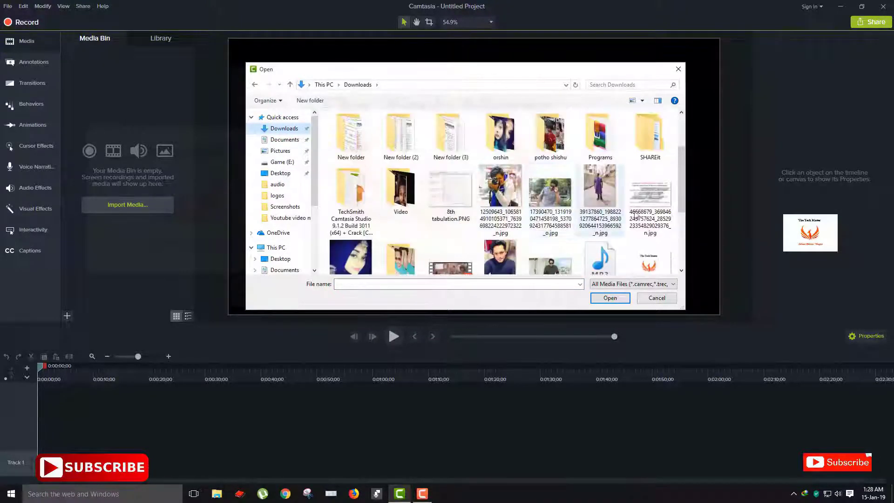
{"action": "double_click", "coordinate": [401, 195]}
{"action": "double_click", "coordinate": [652, 147]}
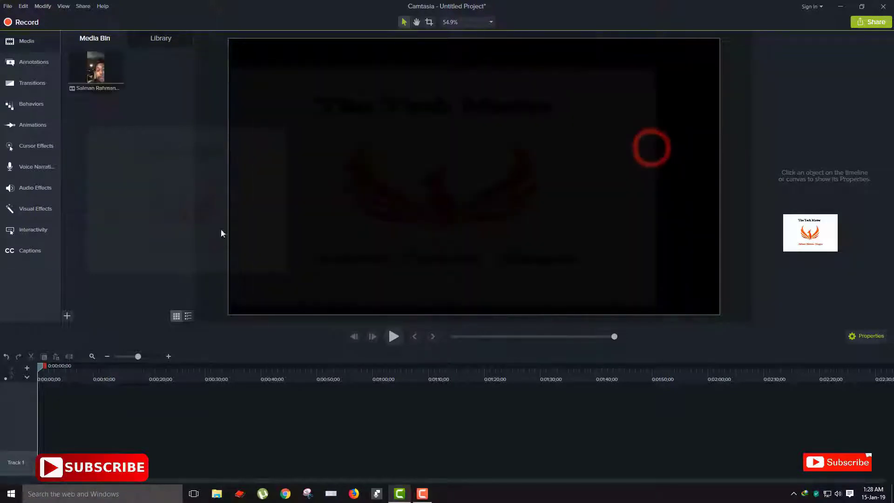
{"action": "left_click_drag", "start_coordinate": [96, 71], "coordinate": [93, 464]}
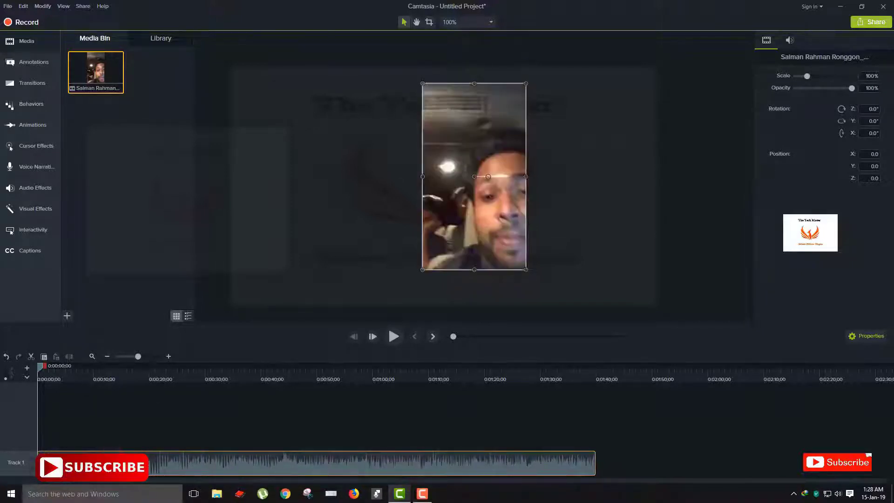
Step: Set the project's canvas dimensions to 1080p HD (1920x1080)
{"action": "left_click", "coordinate": [465, 22]}
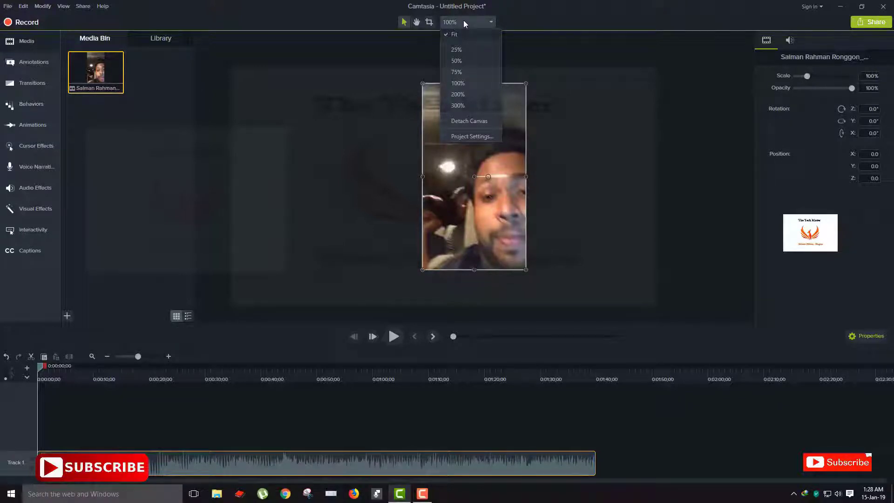
{"action": "left_click", "coordinate": [463, 137]}
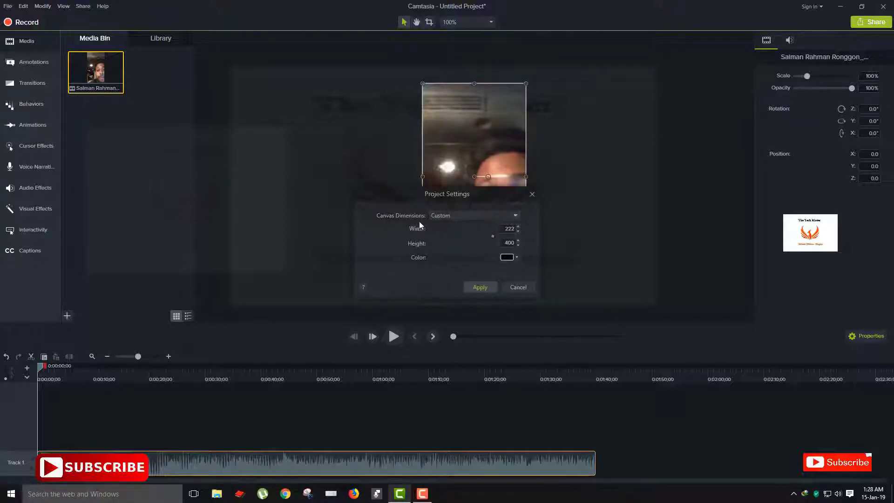
{"action": "left_click", "coordinate": [457, 216]}
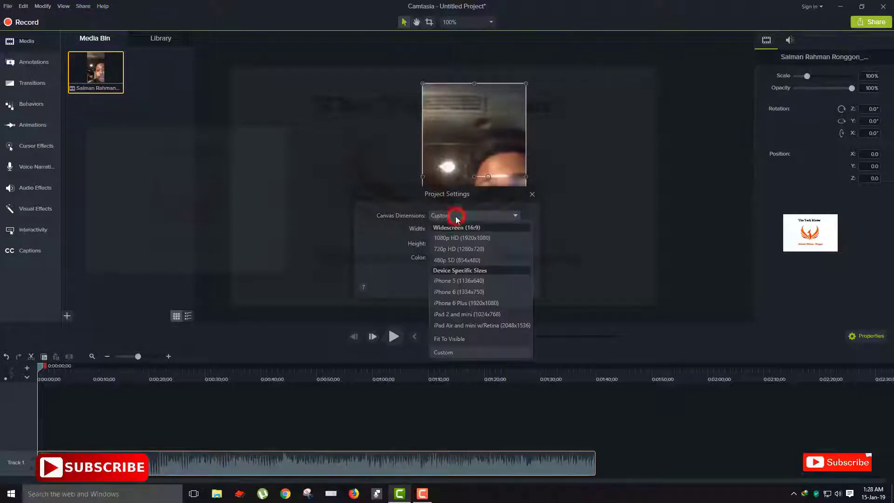
{"action": "left_click", "coordinate": [465, 239]}
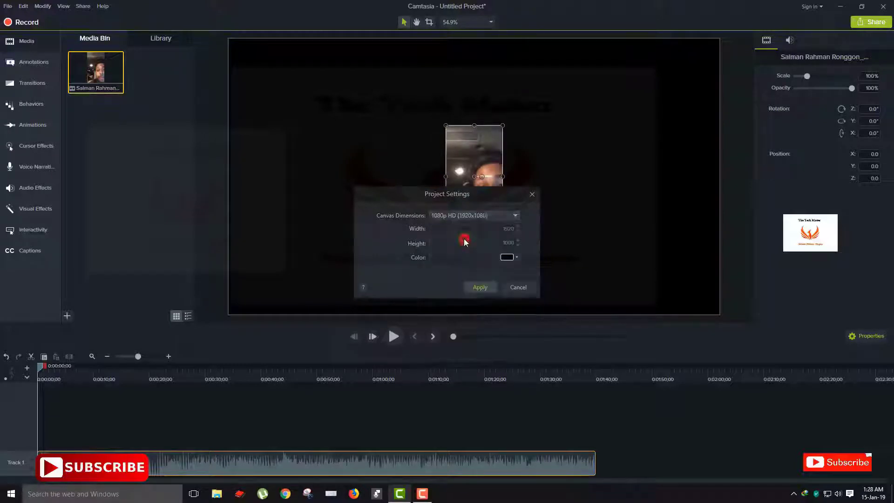
{"action": "left_click", "coordinate": [477, 284]}
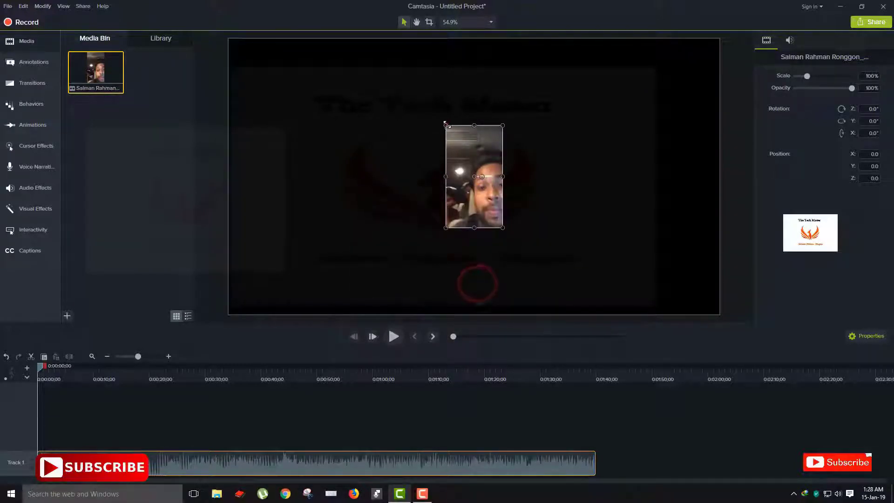
Step: Stretch the video clip to all four edges of the canvas so it fills the whole frame
{"action": "left_click_drag", "start_coordinate": [446, 125], "coordinate": [397, 39]}
{"action": "left_click_drag", "start_coordinate": [397, 133], "coordinate": [228, 134]}
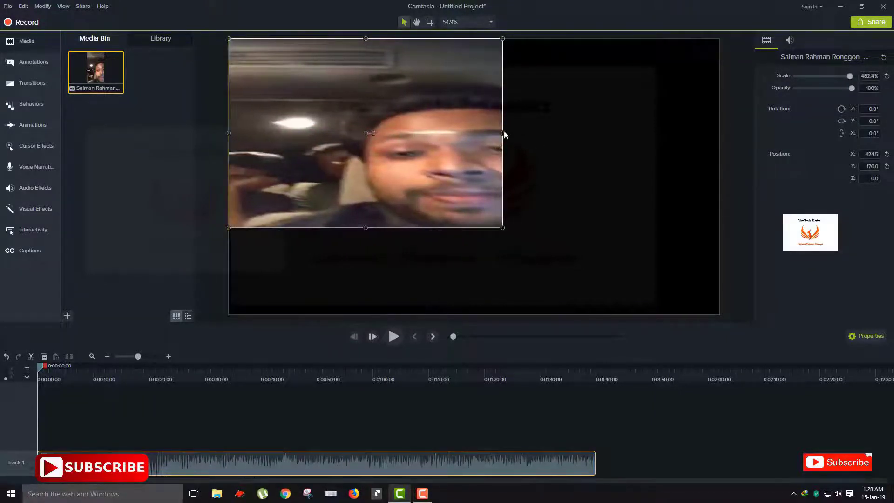
{"action": "left_click_drag", "start_coordinate": [503, 134], "coordinate": [719, 137]}
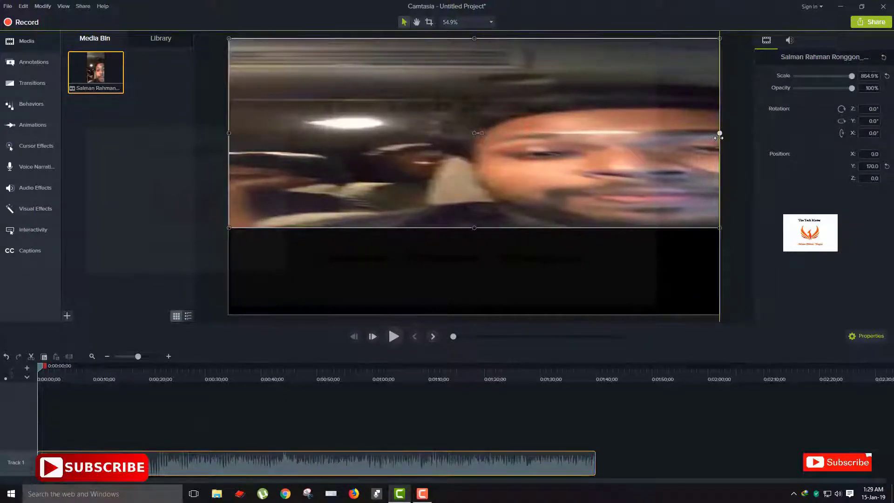
{"action": "left_click_drag", "start_coordinate": [473, 227], "coordinate": [469, 315]}
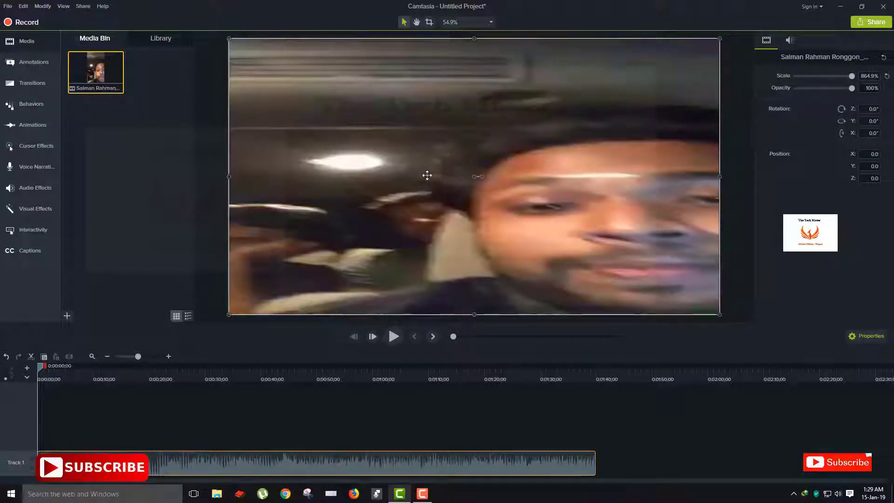
Step: Change the project's canvas dimensions to 720p HD (1280x720)
{"action": "left_click", "coordinate": [487, 22]}
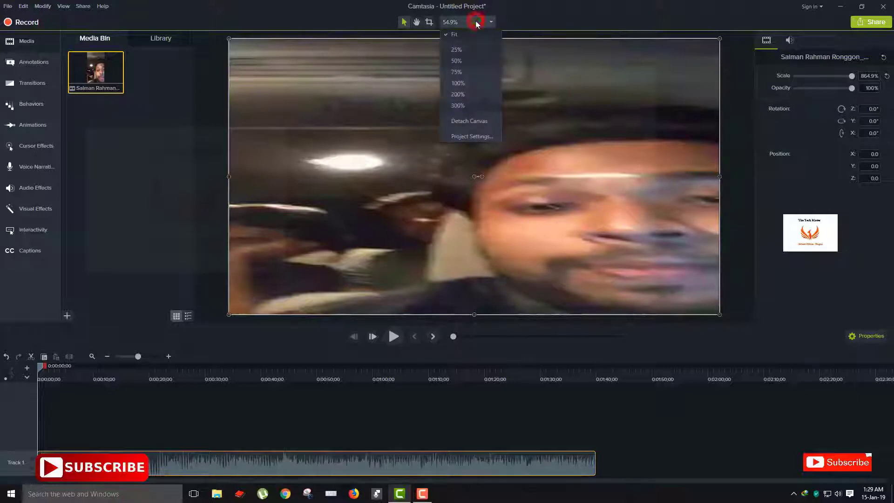
{"action": "left_click", "coordinate": [478, 136]}
{"action": "left_click", "coordinate": [472, 214]}
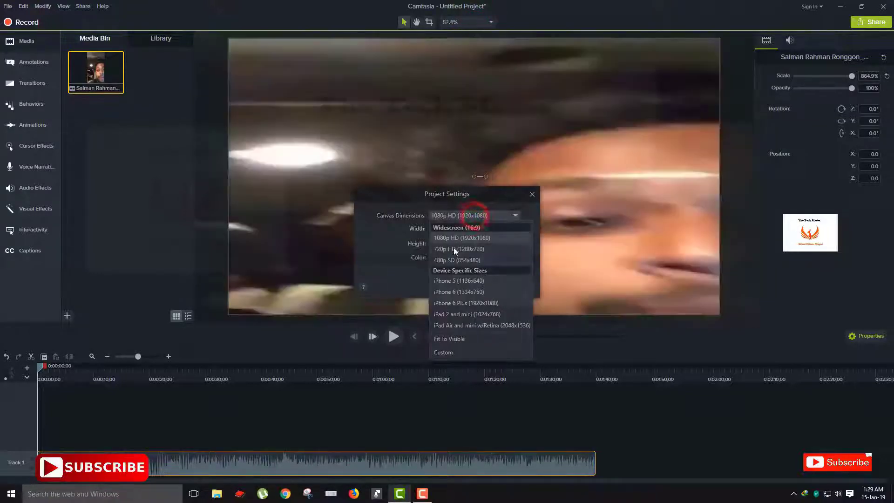
{"action": "left_click", "coordinate": [455, 250]}
{"action": "left_click", "coordinate": [484, 287]}
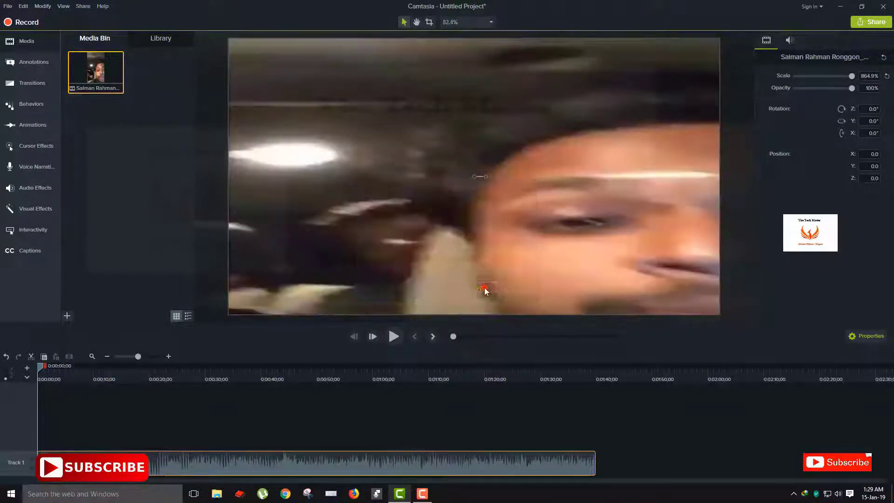
Step: Resize and reposition the clip to cover the 1280x720 canvas at about 577% scale, and play a short preview
{"action": "left_click", "coordinate": [263, 268]}
{"action": "left_click_drag", "start_coordinate": [344, 234], "coordinate": [520, 234]}
{"action": "left_click_drag", "start_coordinate": [284, 175], "coordinate": [310, 223]}
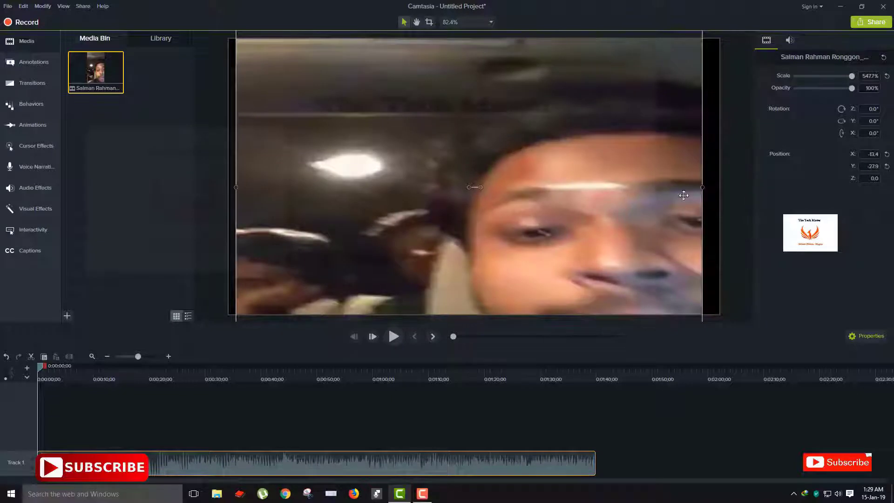
{"action": "left_click_drag", "start_coordinate": [545, 91], "coordinate": [550, 135]}
{"action": "left_click_drag", "start_coordinate": [452, 88], "coordinate": [484, 195]}
{"action": "left_click_drag", "start_coordinate": [505, 134], "coordinate": [493, 10]}
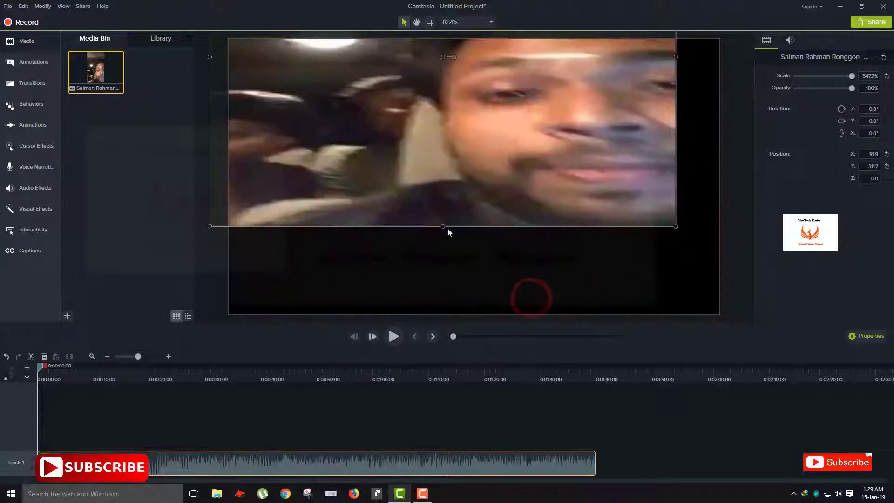
{"action": "left_click_drag", "start_coordinate": [443, 197], "coordinate": [456, 254]}
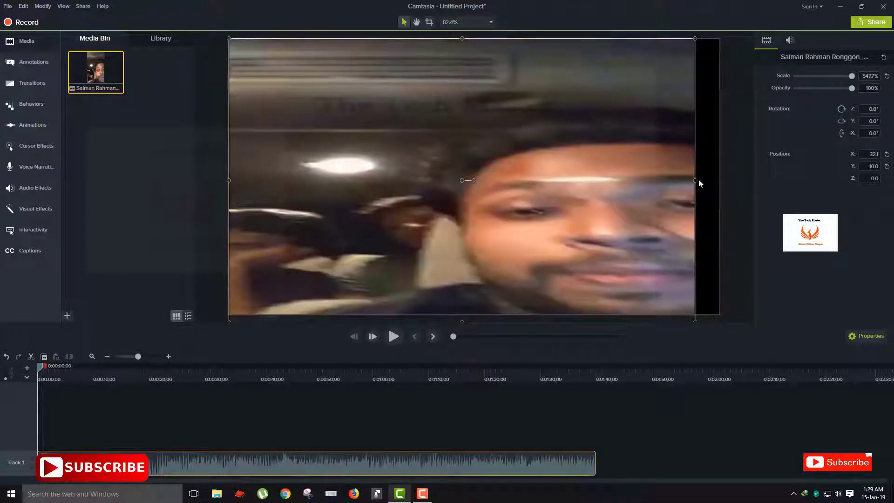
{"action": "left_click_drag", "start_coordinate": [696, 179], "coordinate": [717, 175]}
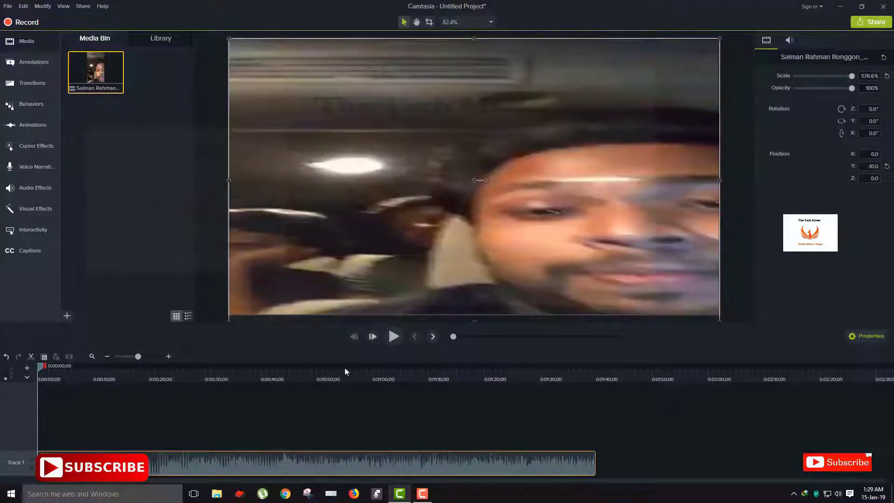
{"action": "left_click", "coordinate": [392, 336]}
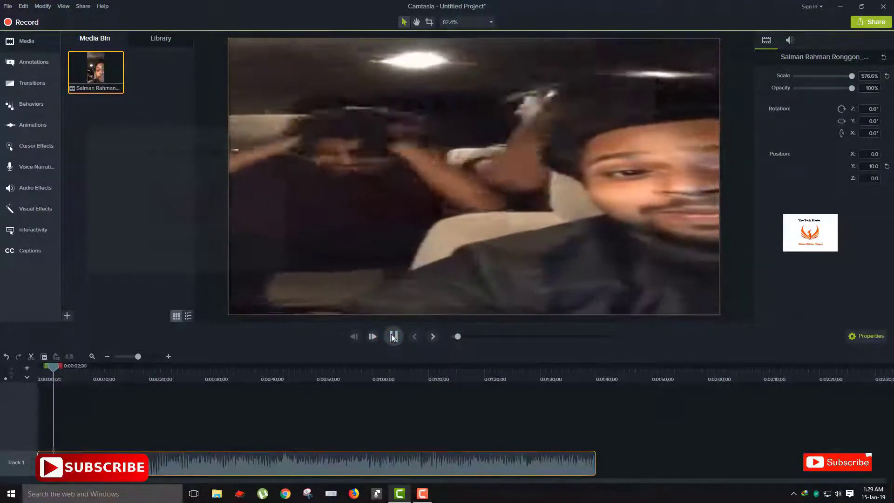
{"action": "left_click", "coordinate": [393, 335]}
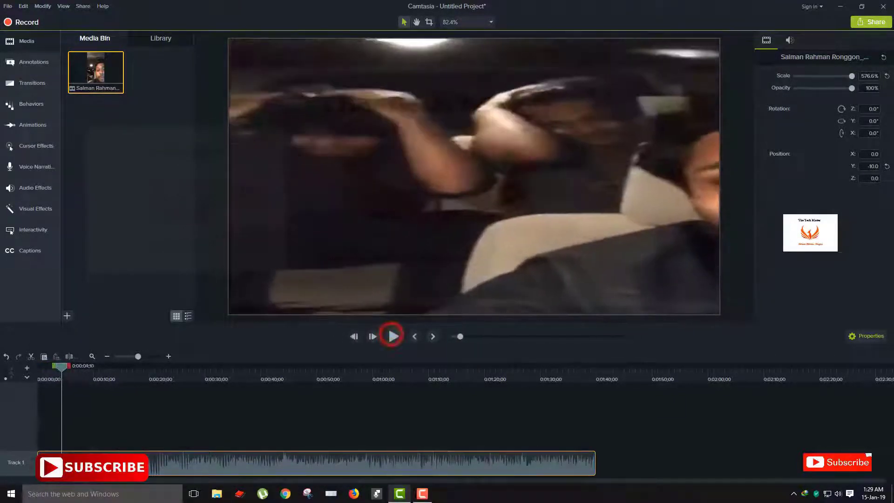
Step: Separate the clip's audio from its video and select the audio clip on Track 2
{"action": "right_click", "coordinate": [122, 461]}
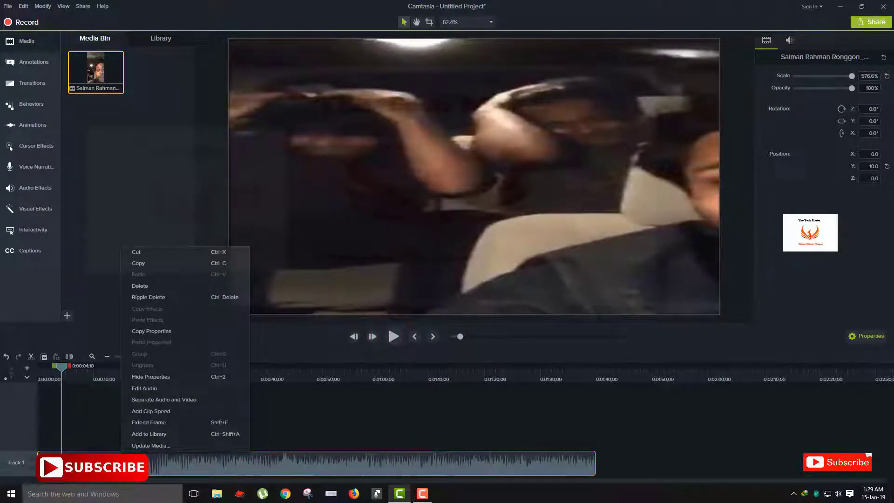
{"action": "left_click", "coordinate": [180, 402]}
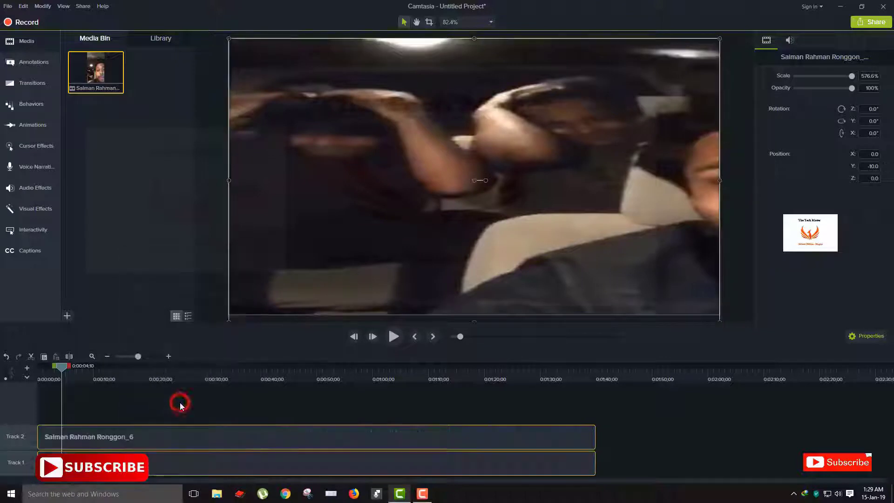
{"action": "left_click", "coordinate": [145, 439]}
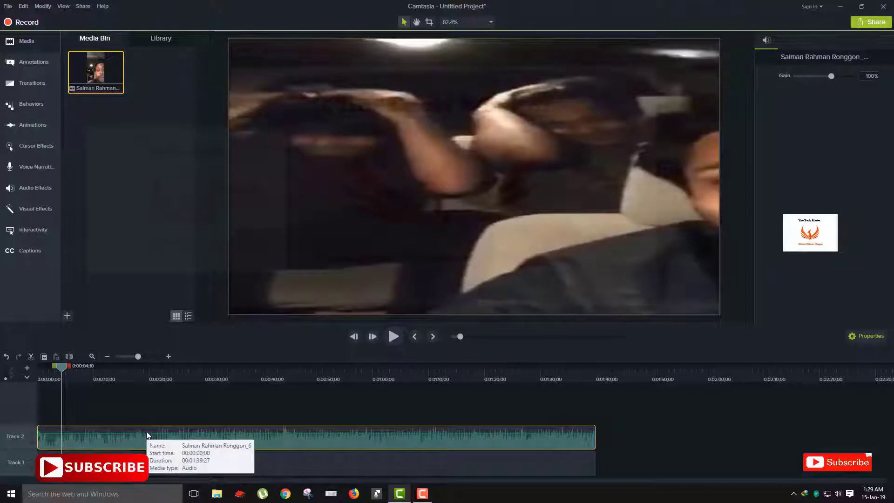
Step: Lower the Track 2 audio volume close to silence, and raise it again during playback
{"action": "left_click_drag", "start_coordinate": [146, 434], "coordinate": [146, 446]}
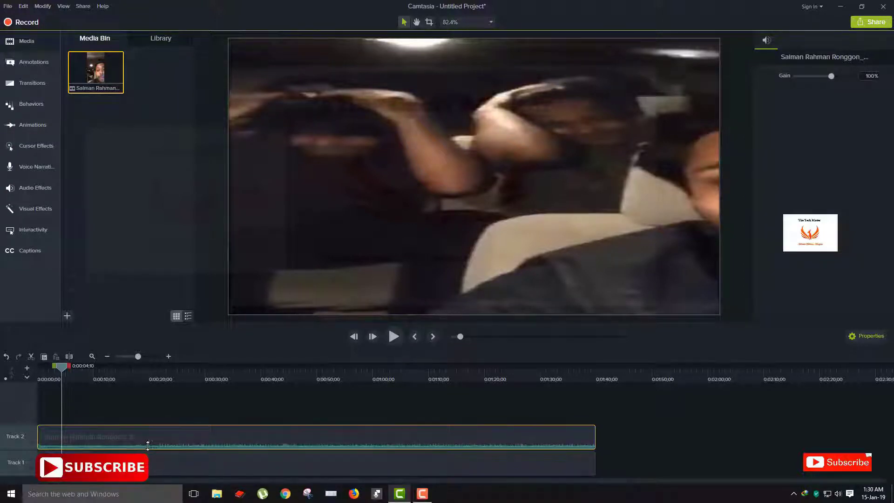
{"action": "mouse_move", "coordinate": [148, 446]}
{"action": "left_mouse_down"}
{"action": "mouse_move", "coordinate": [143, 435]}
{"action": "mouse_move", "coordinate": [146, 443]}
{"action": "left_mouse_up"}
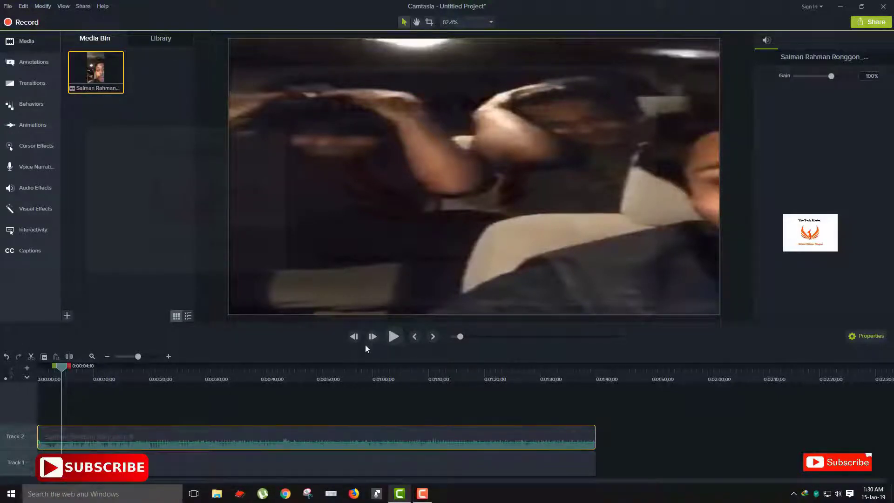
{"action": "left_click_drag", "start_coordinate": [334, 441], "coordinate": [334, 446]}
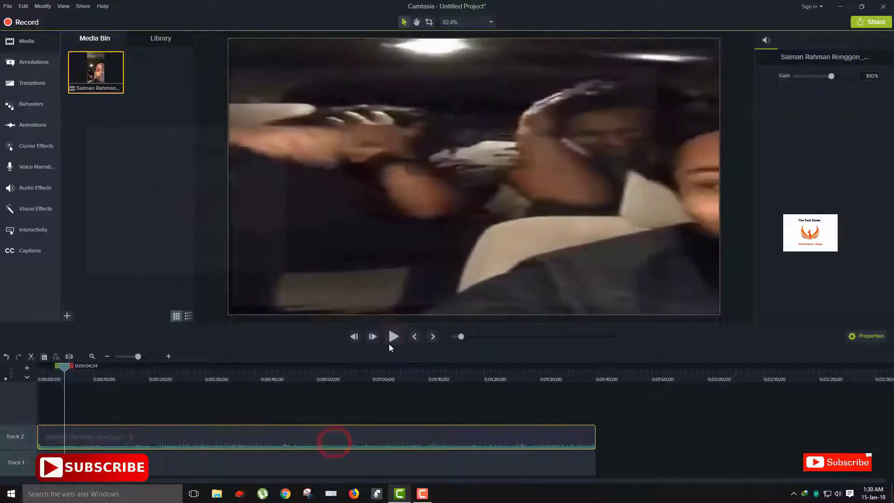
{"action": "left_click", "coordinate": [390, 344]}
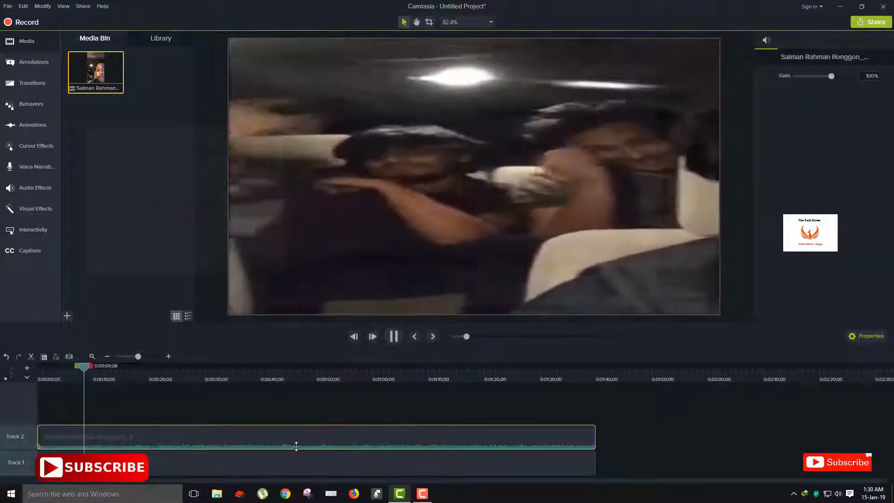
{"action": "left_click_drag", "start_coordinate": [296, 446], "coordinate": [295, 426]}
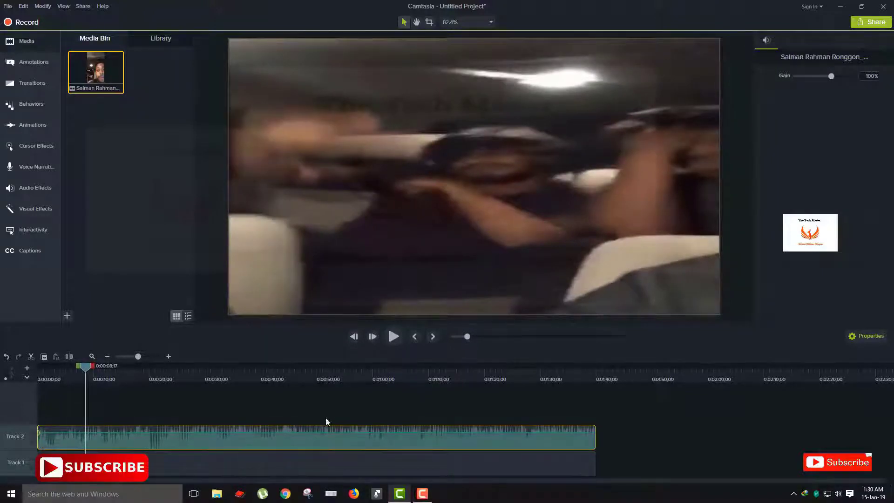
Step: Adjust the Track 2 audio clip's volume while previewing playback, leaving the level near the bottom of the clip
{"action": "left_click", "coordinate": [332, 433]}
{"action": "left_click", "coordinate": [387, 339]}
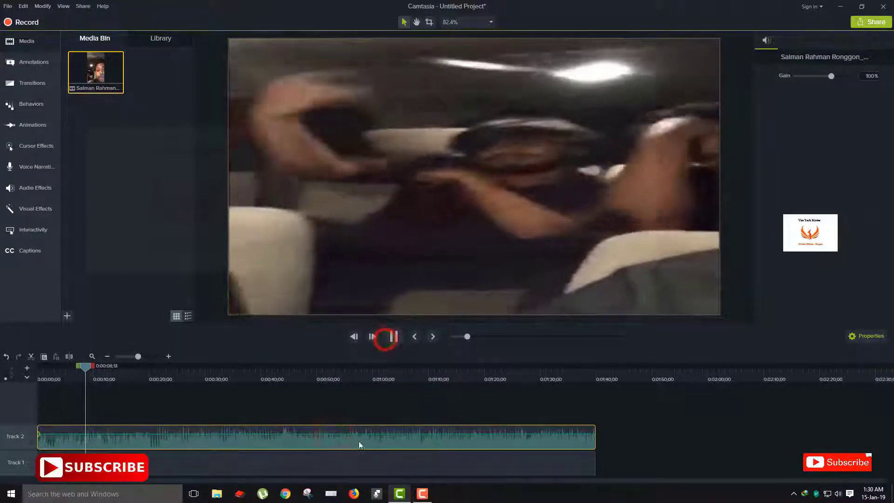
{"action": "left_click_drag", "start_coordinate": [358, 434], "coordinate": [357, 431]}
{"action": "left_click", "coordinate": [393, 336]}
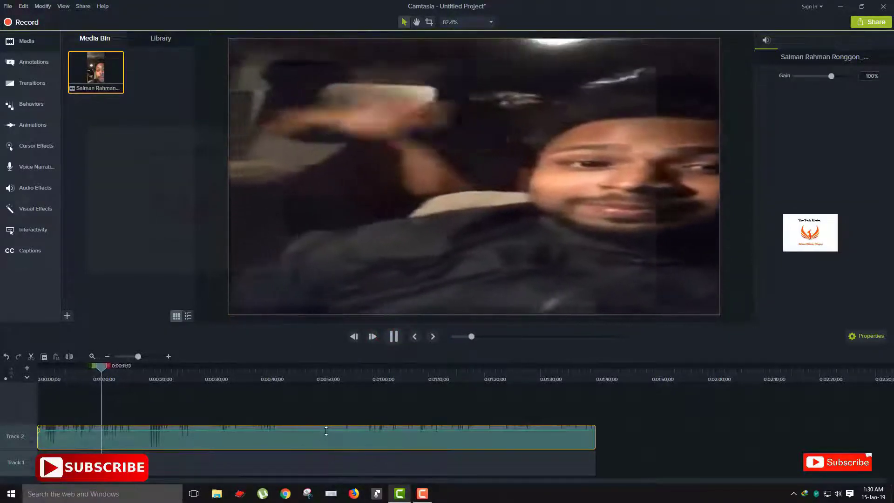
{"action": "left_click_drag", "start_coordinate": [326, 431], "coordinate": [326, 443]}
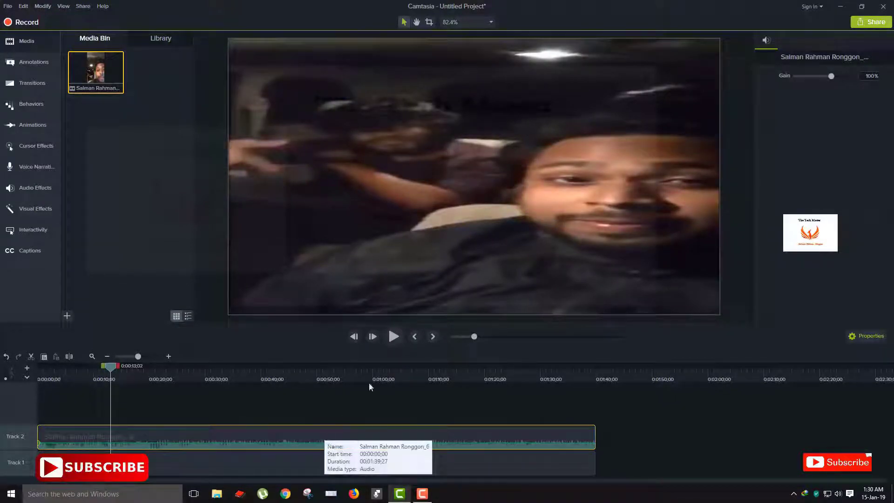
{"action": "left_click", "coordinate": [394, 336]}
{"action": "key", "text": "space"}
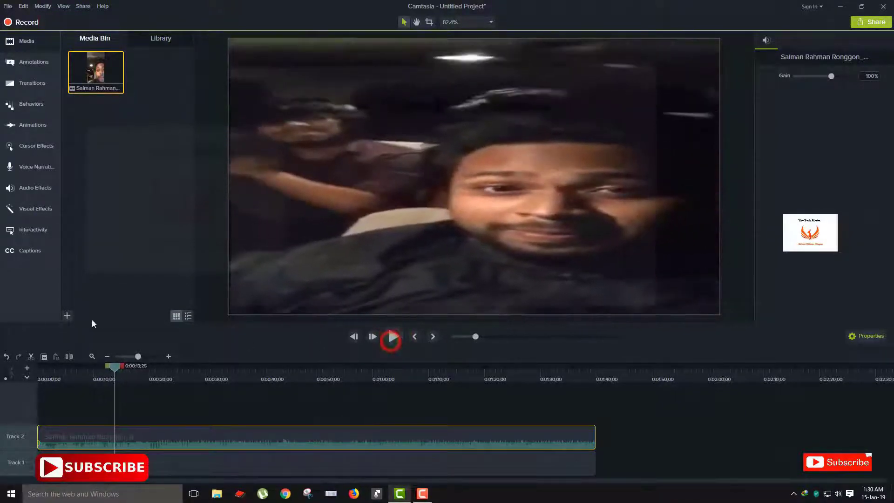
Step: Start a media import and look through the Downloads folder for a background music file
{"action": "left_click", "coordinate": [67, 316]}
{"action": "left_click", "coordinate": [108, 277]}
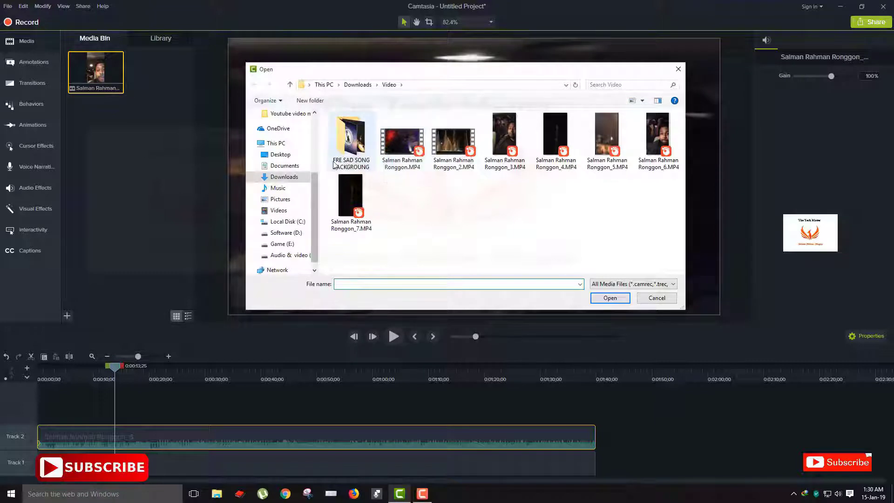
{"action": "scroll", "coordinate": [301, 147], "scroll_direction": "up", "scroll_amount": 3}
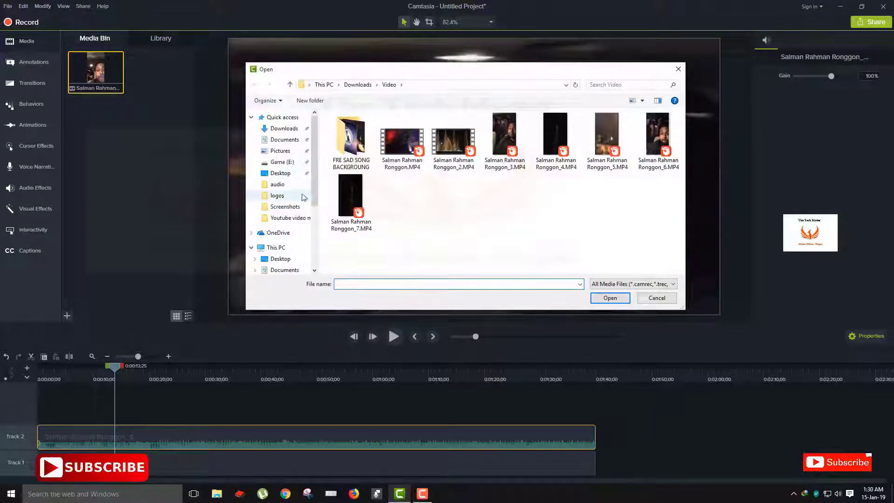
{"action": "left_click", "coordinate": [285, 129]}
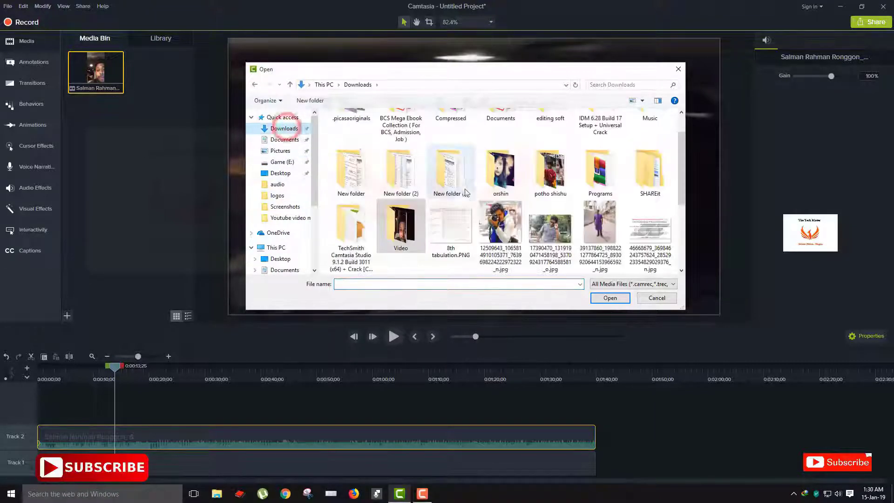
{"action": "scroll", "coordinate": [512, 186], "scroll_direction": "down", "scroll_amount": 3}
{"action": "scroll", "coordinate": [605, 191], "scroll_direction": "up", "scroll_amount": 3}
{"action": "scroll", "coordinate": [640, 192], "scroll_direction": "down", "scroll_amount": 3}
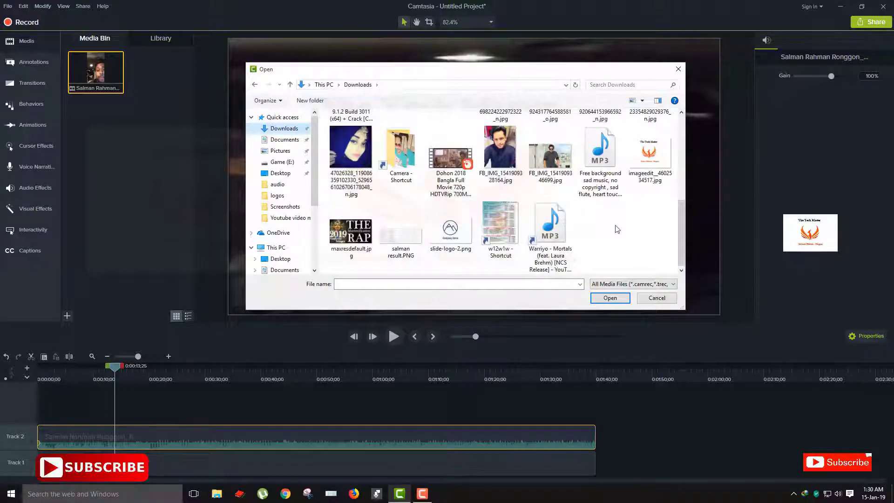
{"action": "scroll", "coordinate": [617, 229], "scroll_direction": "up", "scroll_amount": 5}
{"action": "scroll", "coordinate": [638, 226], "scroll_direction": "down", "scroll_amount": 1}
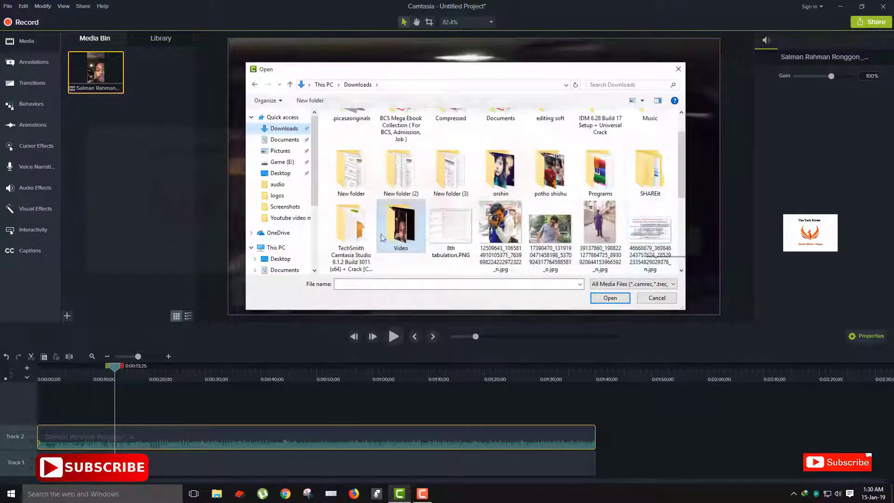
{"action": "scroll", "coordinate": [381, 237], "scroll_direction": "up", "scroll_amount": 1}
{"action": "scroll", "coordinate": [568, 201], "scroll_direction": "down", "scroll_amount": 4}
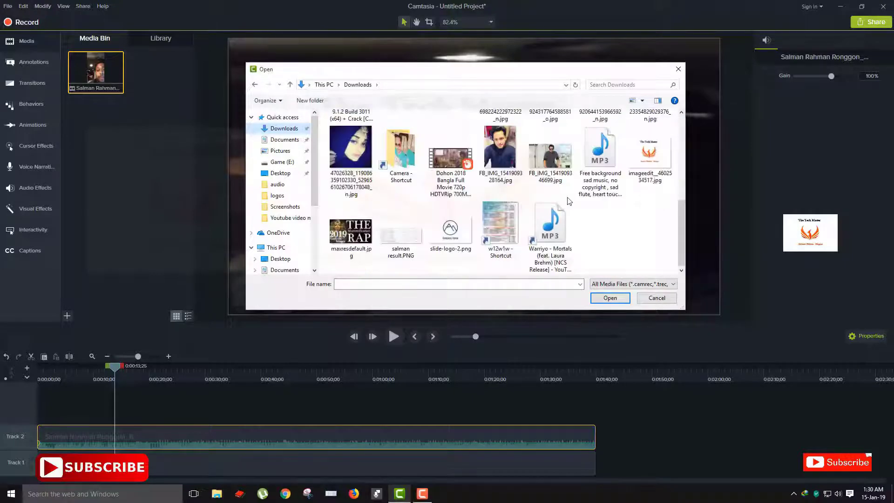
{"action": "scroll", "coordinate": [568, 201], "scroll_direction": "up", "scroll_amount": 5}
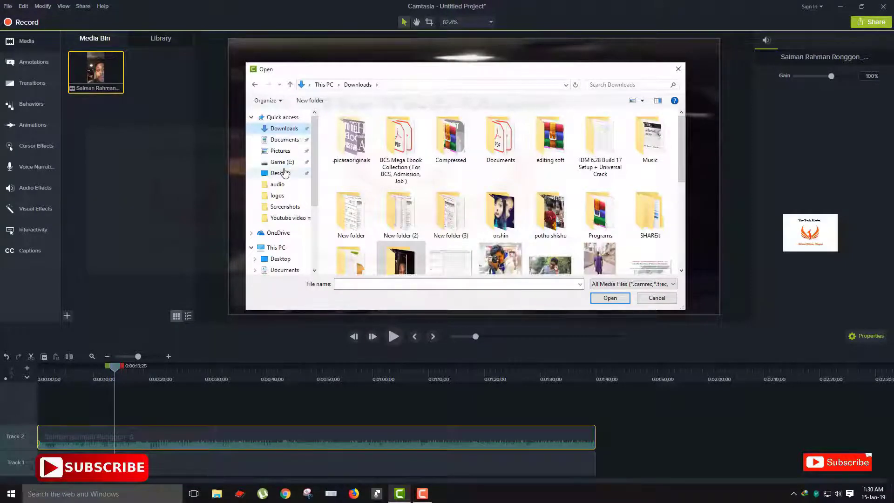
Step: Browse from the Desktop's youtube elements shortcut to the audio folder inside Youtube video making elements
{"action": "left_click", "coordinate": [281, 172]}
{"action": "double_click", "coordinate": [554, 216]}
{"action": "left_click", "coordinate": [493, 121]}
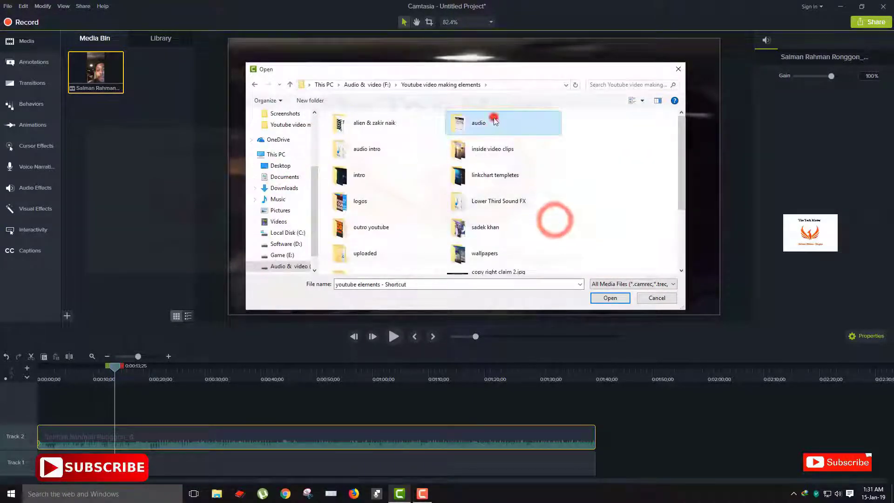
{"action": "double_click", "coordinate": [493, 121]}
Step: Preview the Spectre, Fade and Nekozilla MP3 tracks in the media player and adjust the playback volume
{"action": "right_click", "coordinate": [447, 153]}
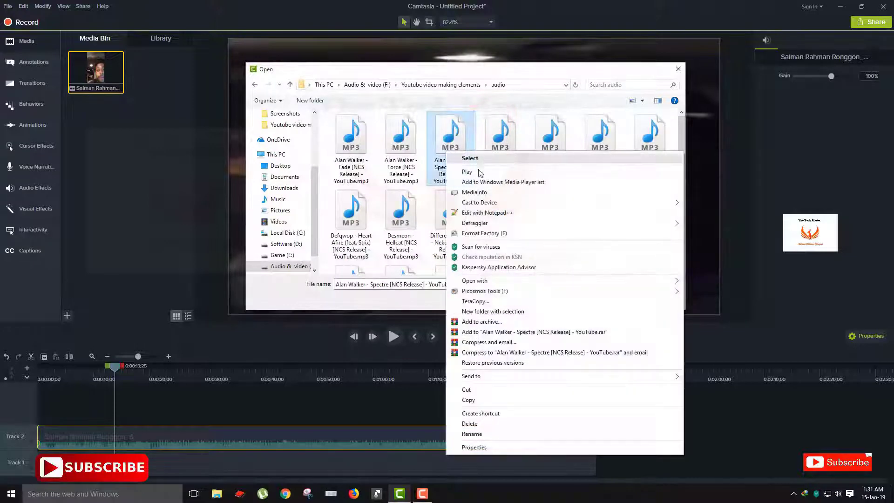
{"action": "left_click", "coordinate": [479, 172]}
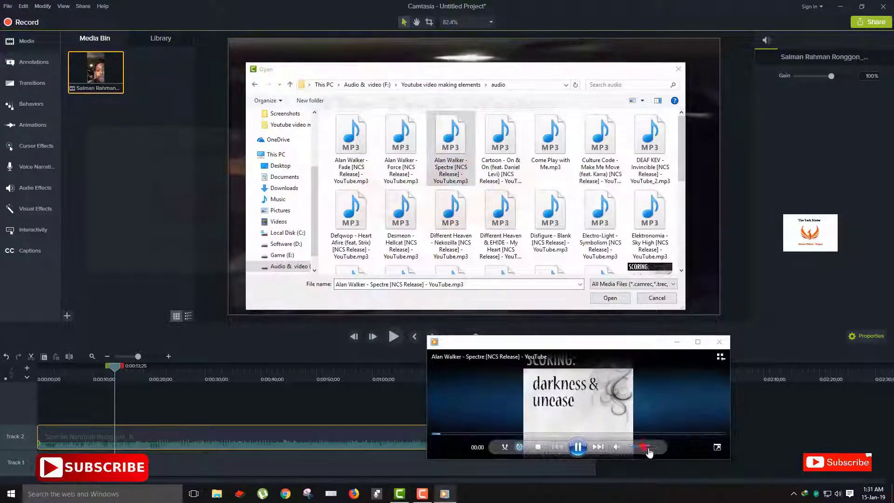
{"action": "left_click_drag", "start_coordinate": [354, 142], "coordinate": [495, 381]}
{"action": "left_click", "coordinate": [456, 433]}
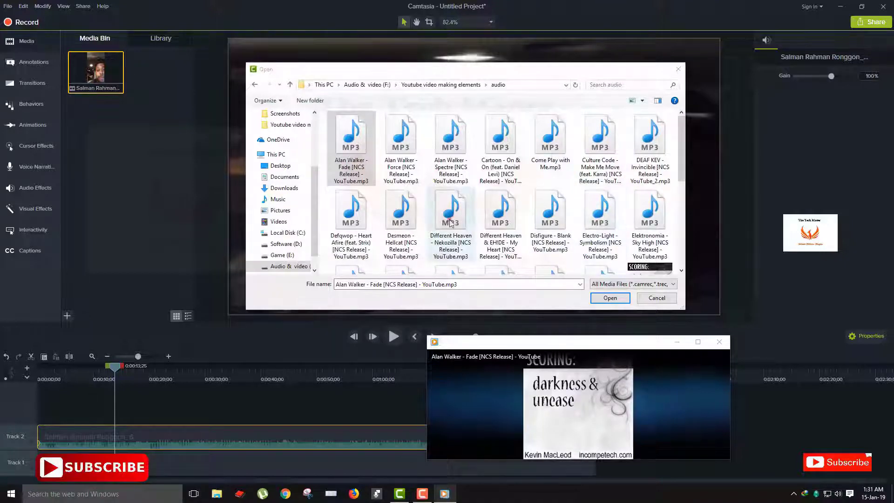
{"action": "left_click_drag", "start_coordinate": [450, 223], "coordinate": [487, 412]}
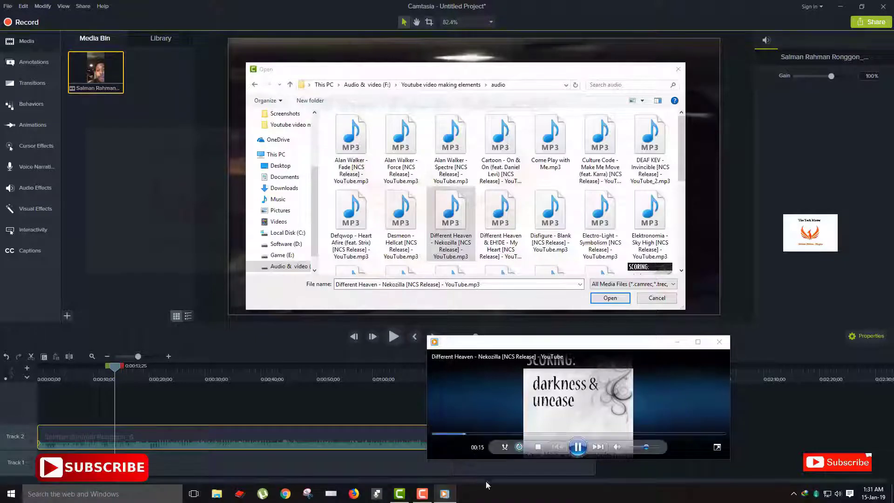
{"action": "left_click", "coordinate": [648, 447]}
{"action": "mouse_move", "coordinate": [649, 447]}
{"action": "left_mouse_down"}
{"action": "mouse_move", "coordinate": [657, 447]}
{"action": "mouse_move", "coordinate": [644, 448]}
{"action": "left_mouse_up"}
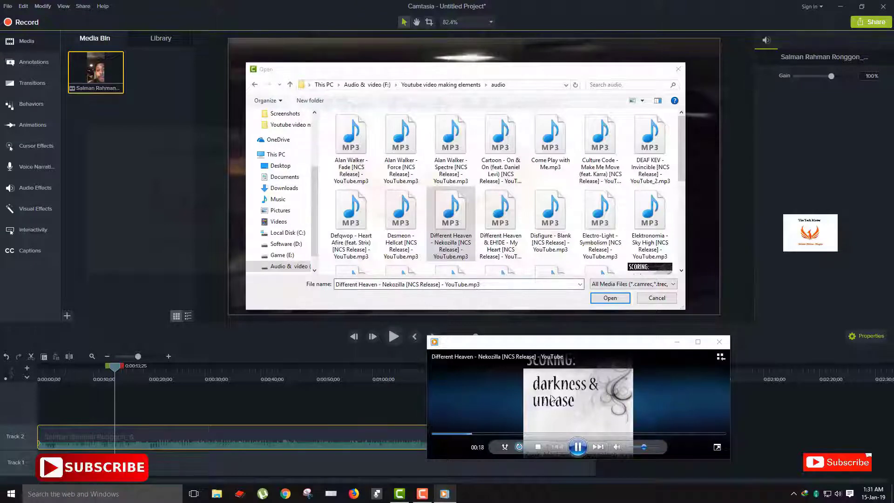
Step: Import the Different Heaven - Nekozilla MP3 and place it at the start of Track 3
{"action": "left_click", "coordinate": [611, 298]}
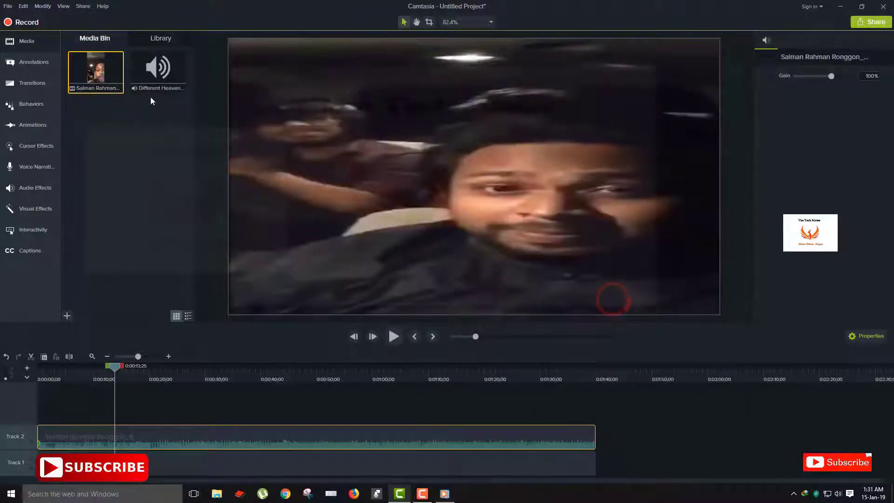
{"action": "left_click_drag", "start_coordinate": [158, 73], "coordinate": [37, 417]}
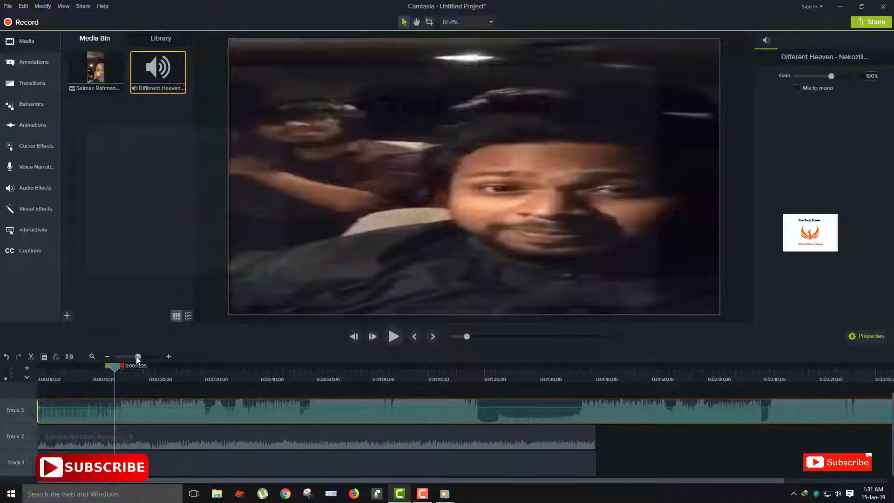
{"action": "mouse_move", "coordinate": [135, 356]}
{"action": "left_mouse_down"}
{"action": "mouse_move", "coordinate": [119, 355]}
{"action": "mouse_move", "coordinate": [140, 359]}
{"action": "mouse_move", "coordinate": [132, 357]}
{"action": "left_mouse_up"}
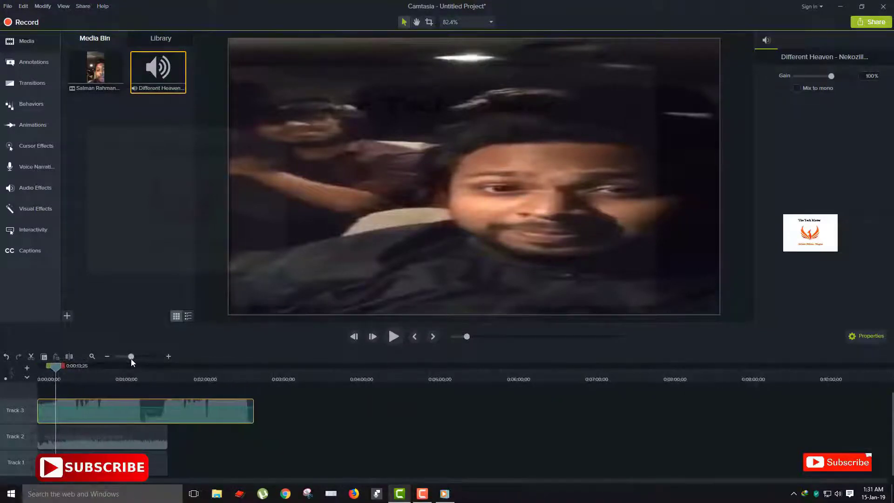
{"action": "left_click", "coordinate": [146, 407]}
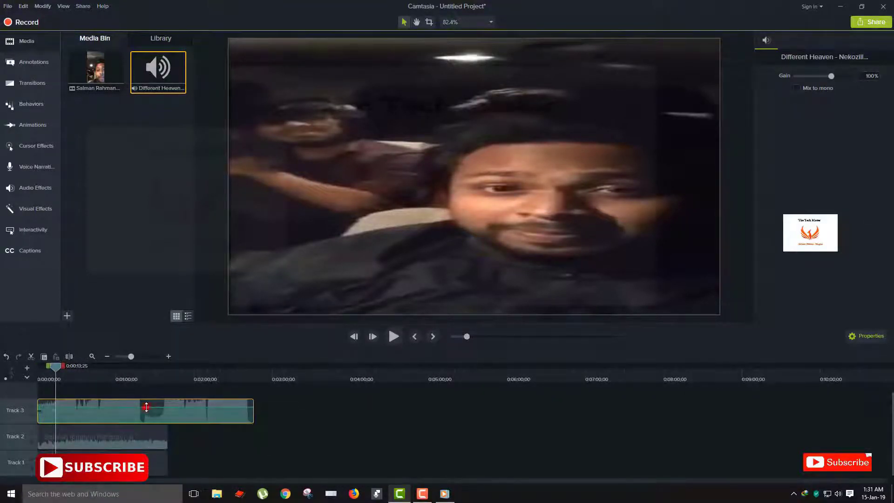
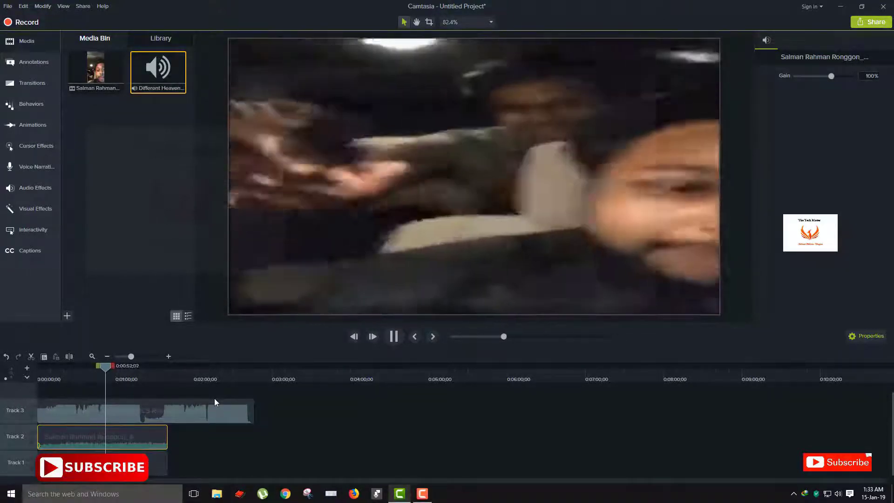
Step: Stop playback and import the Subscribe Now image C7nOLk_XwAEc1XR.jpg from the logos folder
{"action": "left_click", "coordinate": [92, 413]}
{"action": "left_click", "coordinate": [393, 336]}
{"action": "left_click", "coordinate": [68, 317]}
{"action": "left_click", "coordinate": [103, 277]}
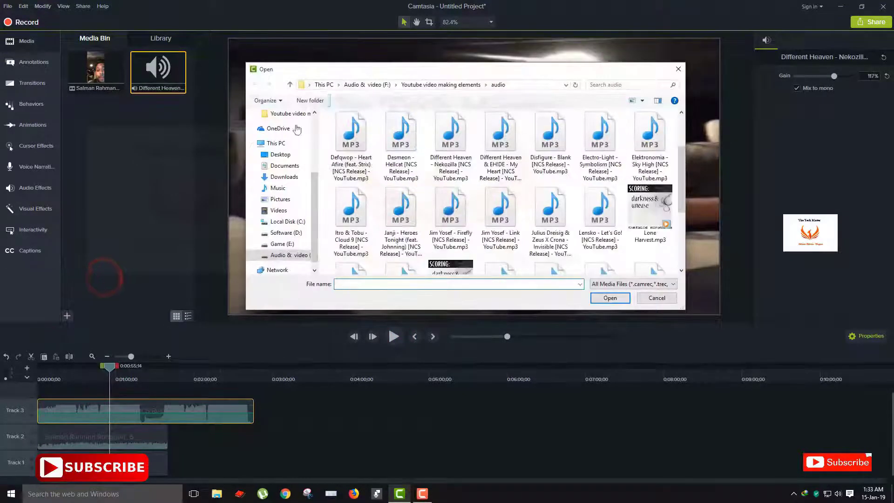
{"action": "left_click", "coordinate": [289, 84]}
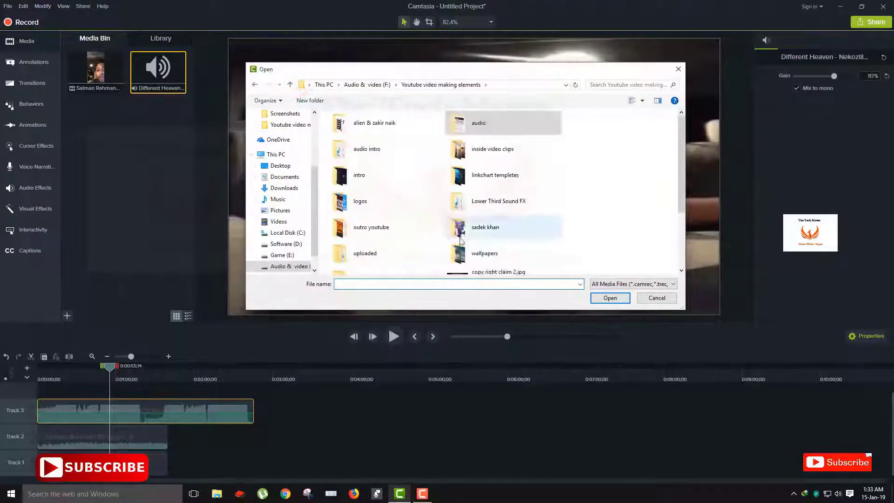
{"action": "scroll", "coordinate": [460, 241], "scroll_direction": "down", "scroll_amount": 2}
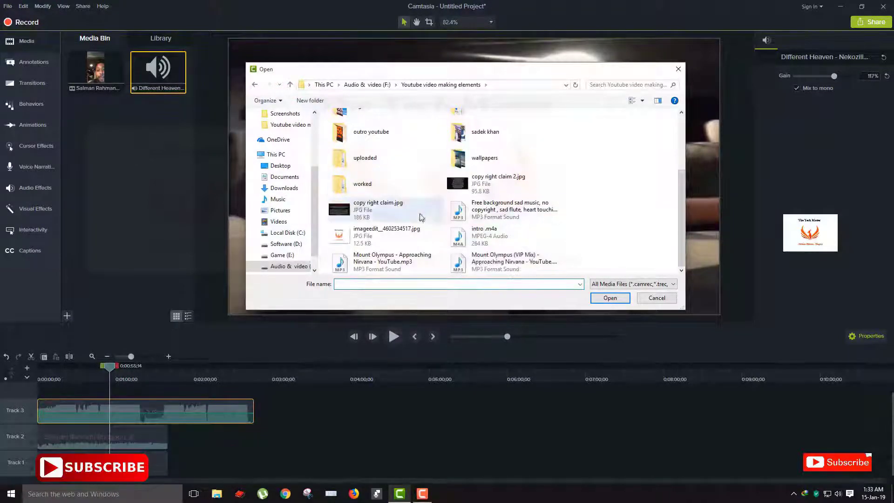
{"action": "scroll", "coordinate": [408, 184], "scroll_direction": "up", "scroll_amount": 3}
{"action": "double_click", "coordinate": [386, 200]}
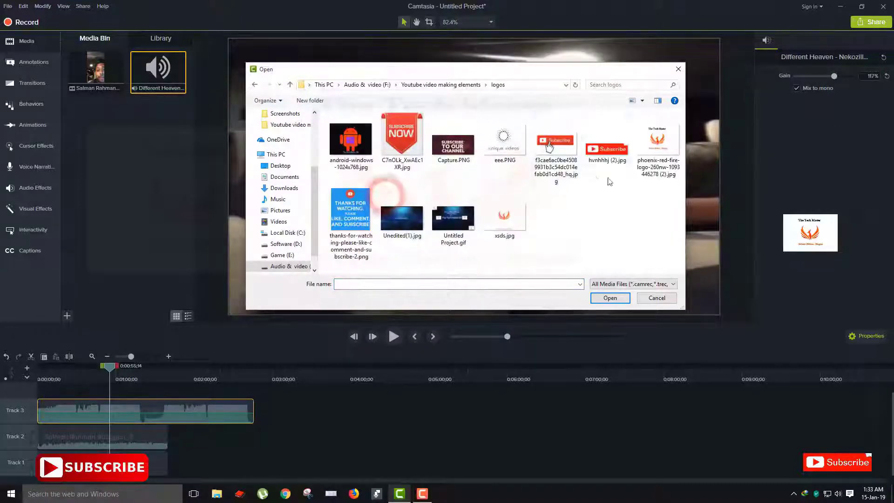
{"action": "left_click", "coordinate": [453, 144]}
{"action": "double_click", "coordinate": [401, 140]}
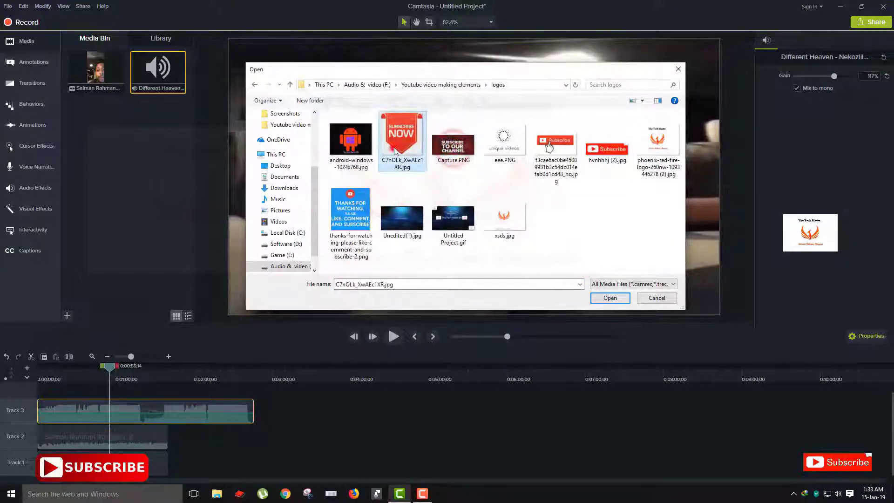
Step: Place the Subscribe Now image on Track 4, scale it to about 25.6%, and position it in the canvas's upper-right corner
{"action": "left_click_drag", "start_coordinate": [95, 116], "coordinate": [95, 418]}
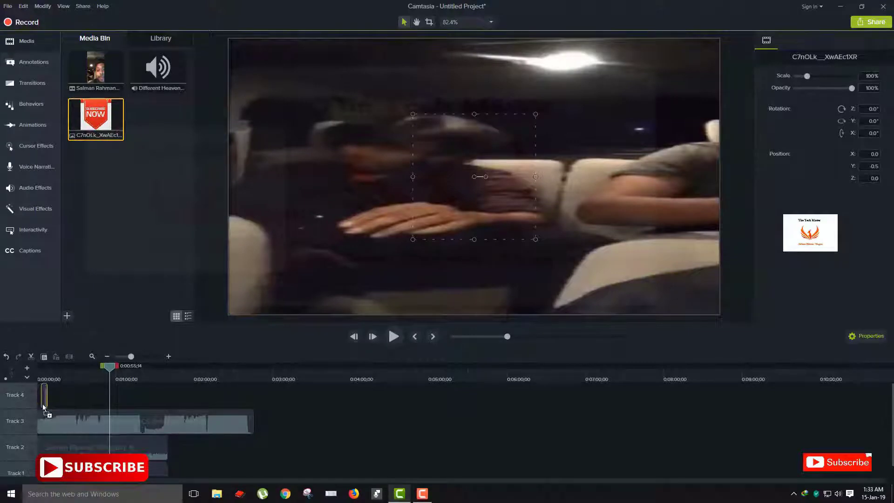
{"action": "left_click_drag", "start_coordinate": [110, 367], "coordinate": [47, 377]}
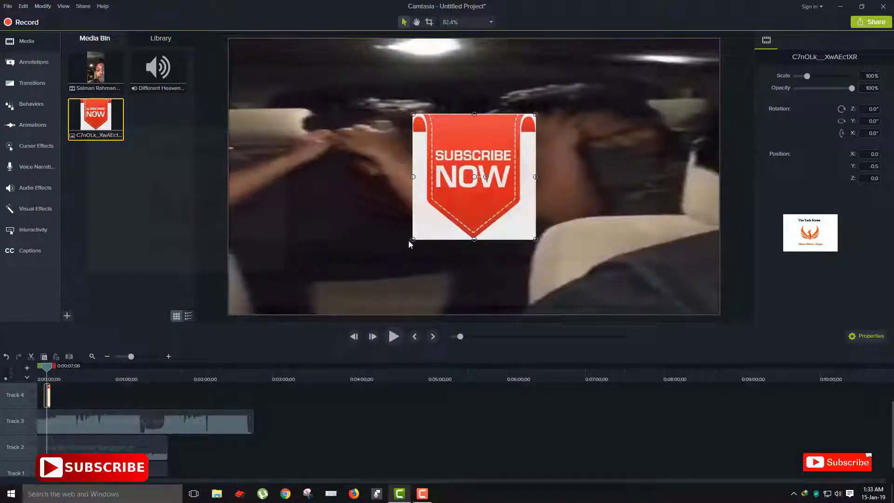
{"action": "left_click_drag", "start_coordinate": [413, 239], "coordinate": [686, 70]}
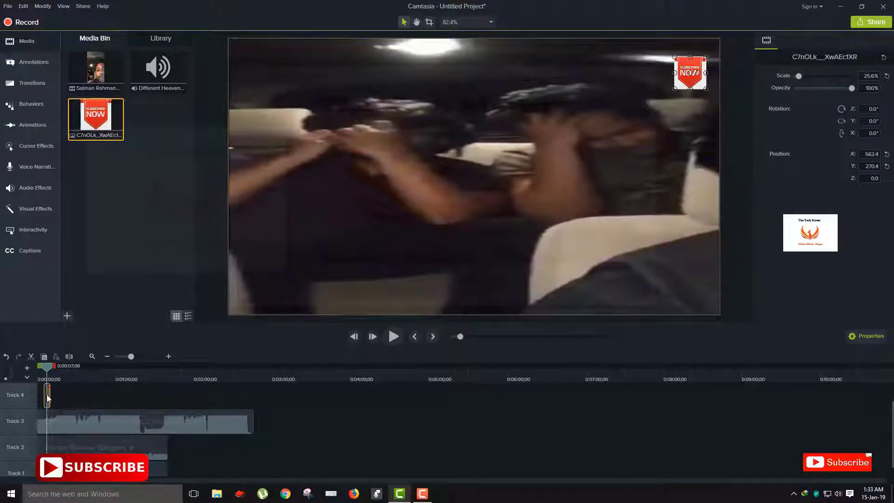
Step: Move the image clip near the timeline's start, extend it to the end of the Track 3 music, and preview the result
{"action": "left_click_drag", "start_coordinate": [47, 397], "coordinate": [37, 368]}
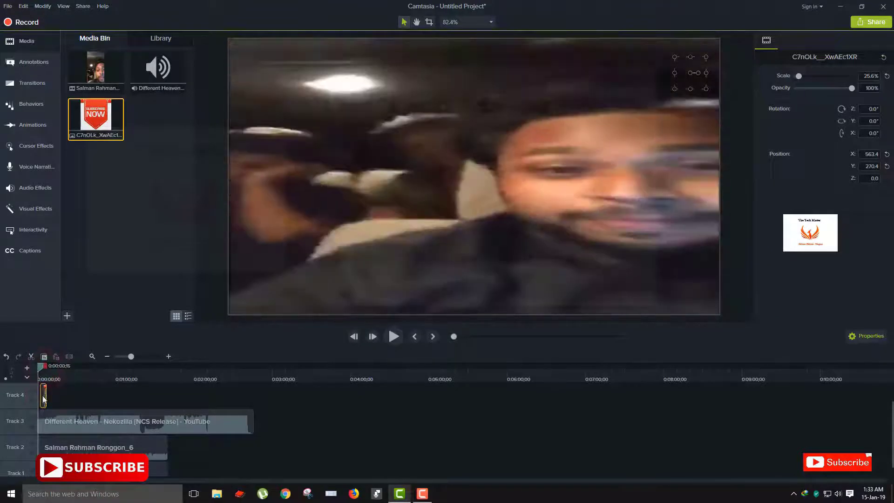
{"action": "left_click_drag", "start_coordinate": [46, 397], "coordinate": [250, 378]}
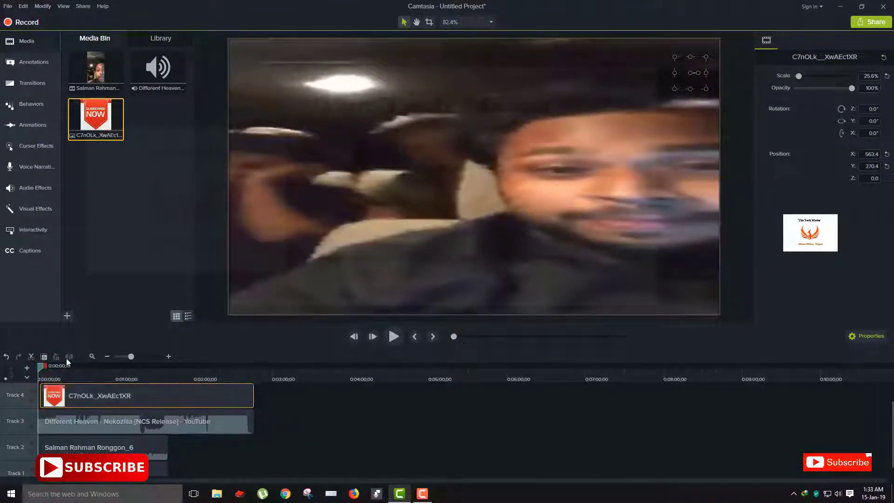
{"action": "left_click_drag", "start_coordinate": [39, 368], "coordinate": [41, 401]}
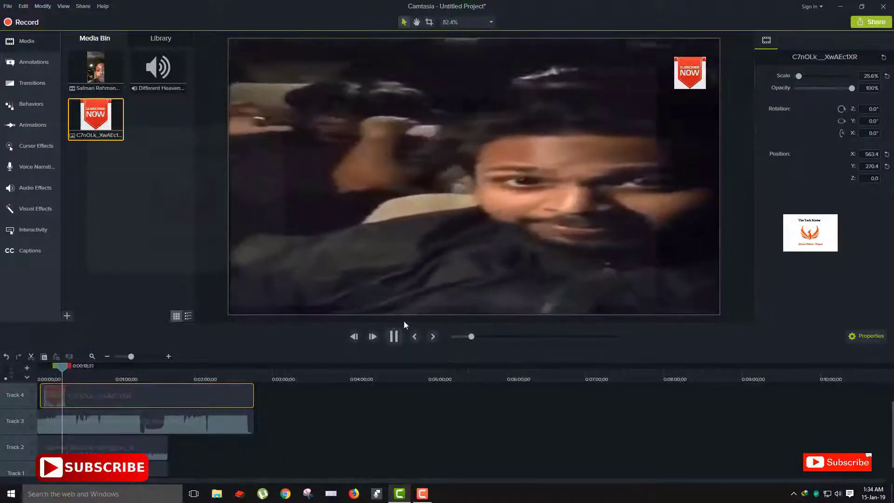
{"action": "left_click", "coordinate": [394, 337]}
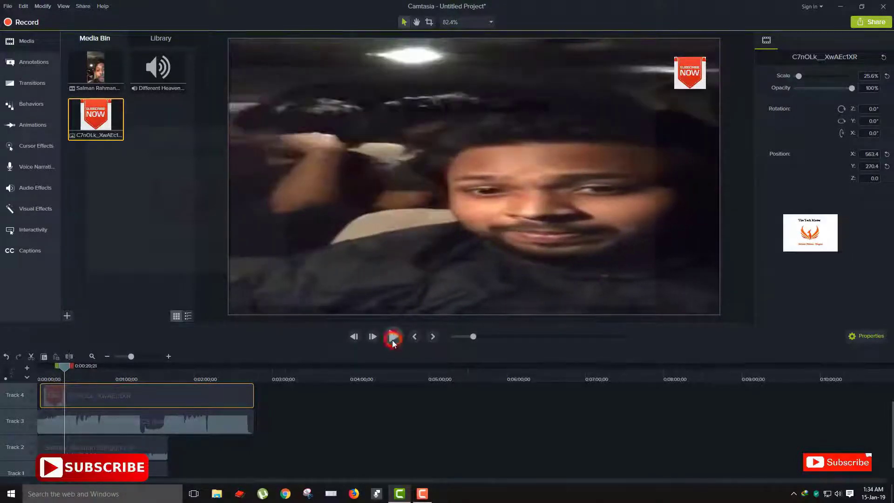
Step: Add audio points to the Track 3 music clip at about 0:30 and about 0:57
{"action": "left_click", "coordinate": [116, 423]}
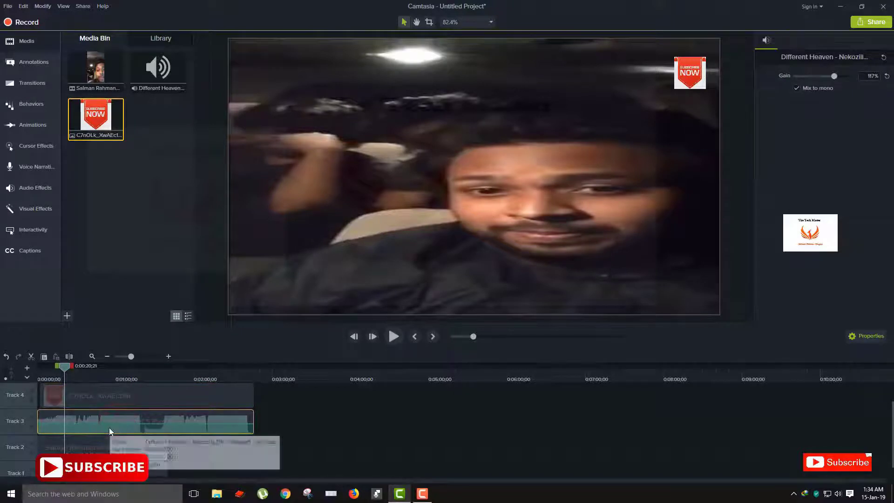
{"action": "right_click", "coordinate": [110, 424]}
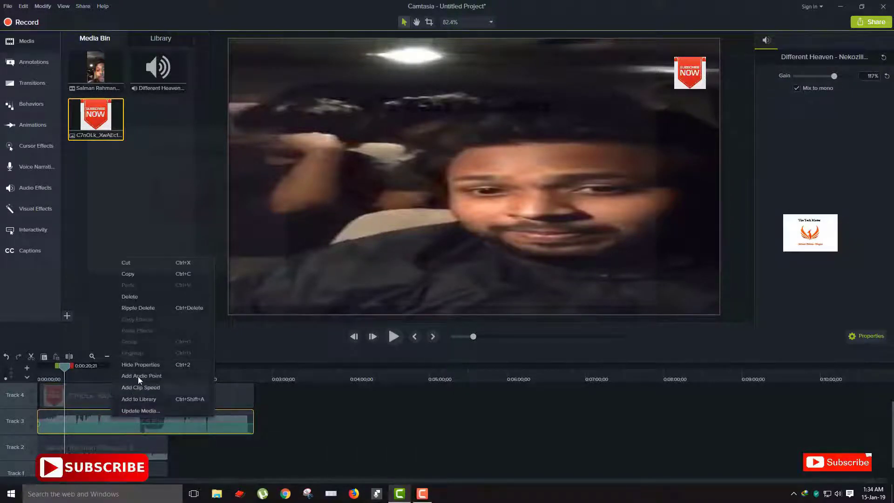
{"action": "left_click", "coordinate": [169, 375]}
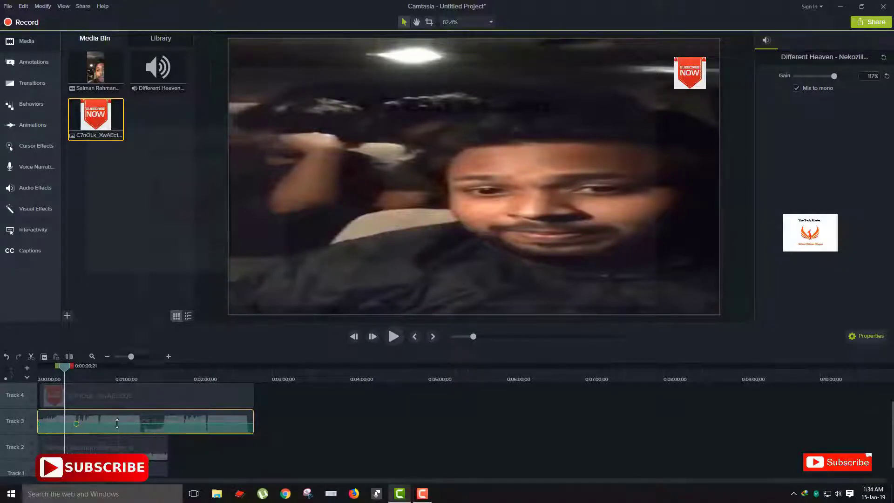
{"action": "right_click", "coordinate": [119, 419]}
{"action": "left_click", "coordinate": [153, 362]}
{"action": "mouse_move", "coordinate": [99, 425]}
{"action": "left_mouse_down"}
{"action": "mouse_move", "coordinate": [120, 417]}
{"action": "mouse_move", "coordinate": [105, 420]}
{"action": "mouse_move", "coordinate": [112, 423]}
{"action": "left_mouse_up"}
Step: Add a third audio point to the Track 3 music at about 1:27 and adjust the middle point
{"action": "right_click", "coordinate": [151, 424]}
{"action": "left_click", "coordinate": [189, 364]}
{"action": "double_click", "coordinate": [114, 423]}
{"action": "left_click_drag", "start_coordinate": [115, 427], "coordinate": [114, 426]}
{"action": "right_click", "coordinate": [124, 422]}
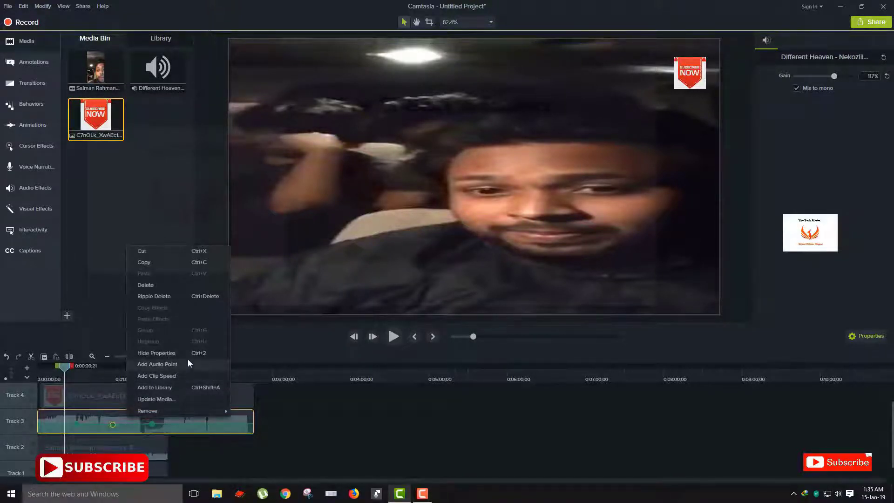
{"action": "mouse_move", "coordinate": [133, 413]}
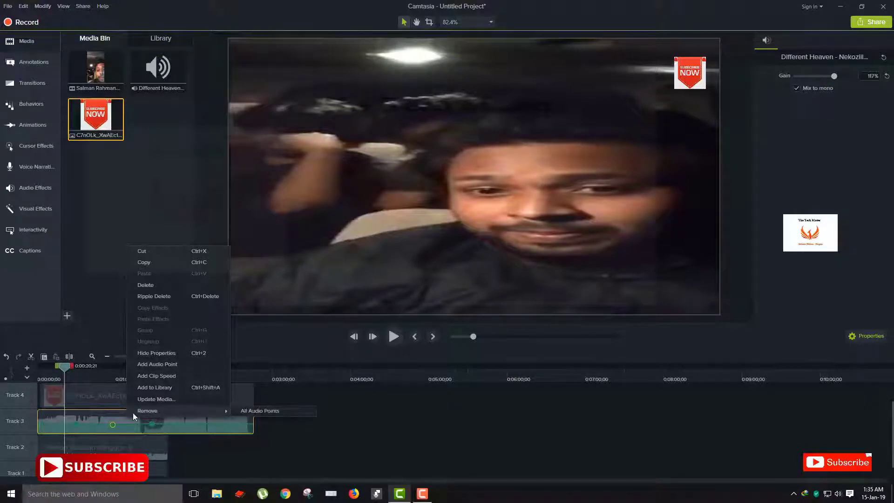
{"action": "left_click", "coordinate": [103, 424]}
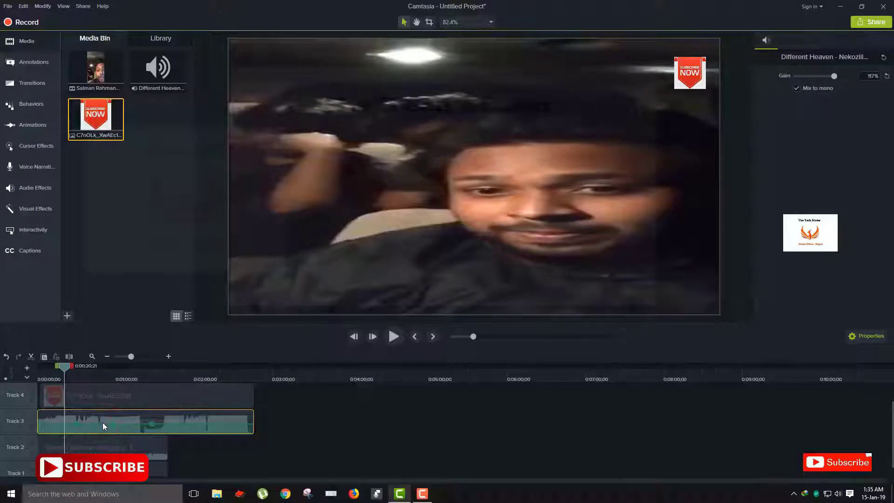
{"action": "left_click", "coordinate": [32, 65]}
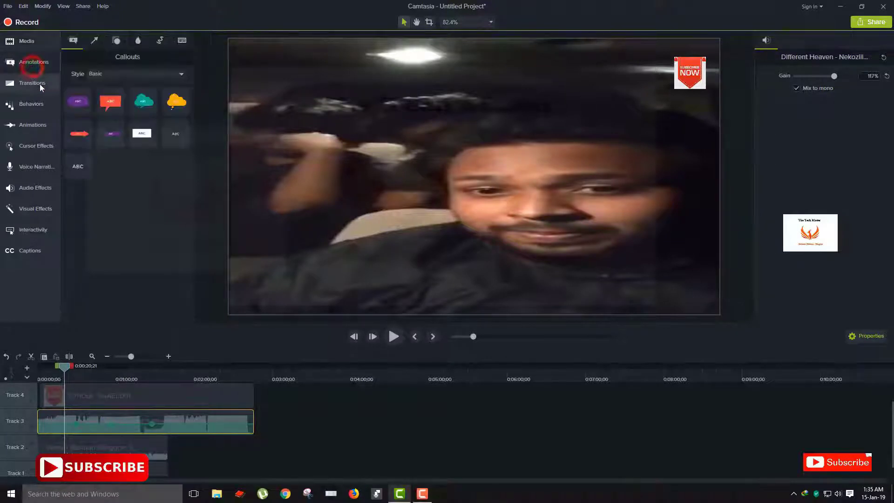
{"action": "left_click", "coordinate": [40, 84]}
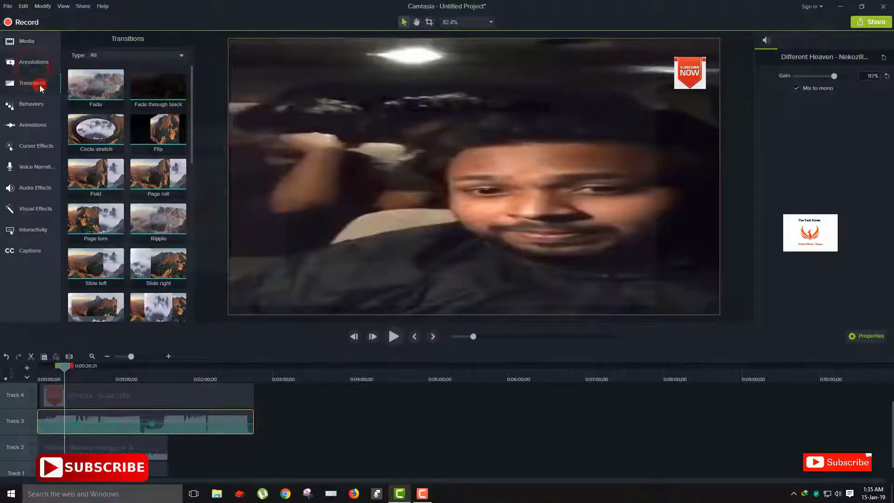
{"action": "left_click", "coordinate": [31, 58]}
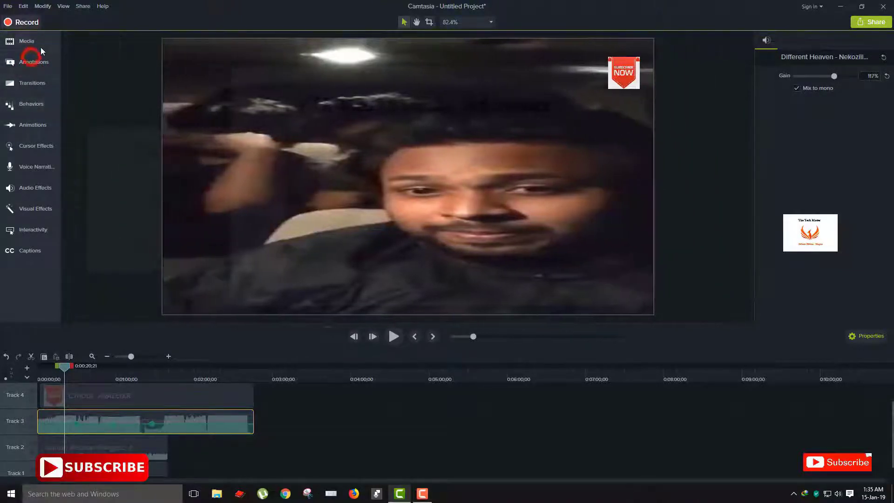
{"action": "left_click", "coordinate": [38, 42]}
{"action": "left_click", "coordinate": [34, 59]}
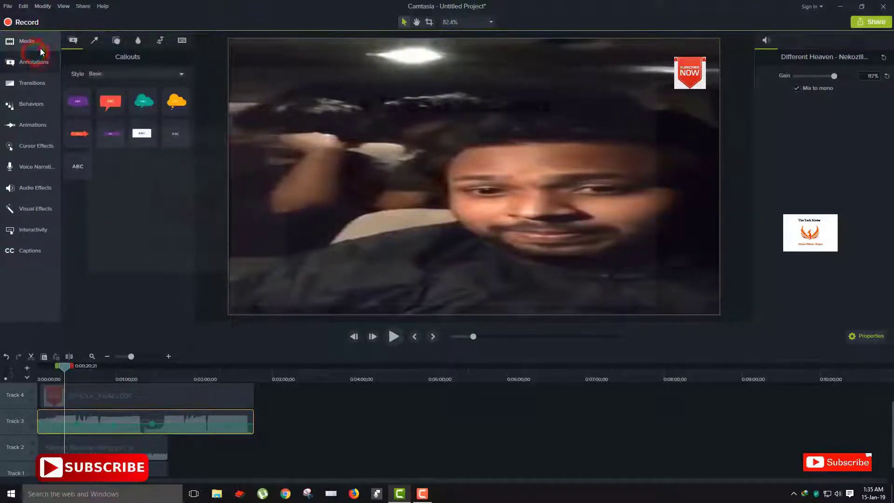
Step: Shift the Track 1 video slightly later and place the Subscribe Now image before it at the start of Track 1
{"action": "left_click", "coordinate": [38, 42]}
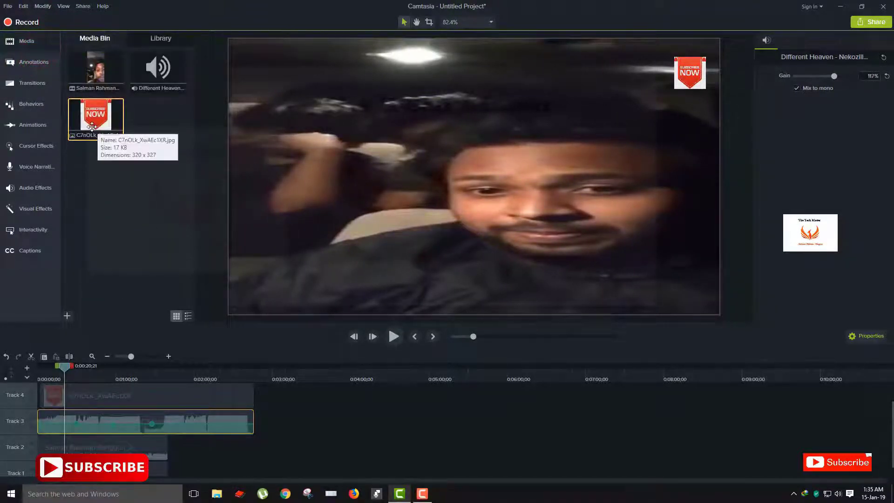
{"action": "mouse_move", "coordinate": [87, 113]}
{"action": "left_mouse_down"}
{"action": "mouse_move", "coordinate": [93, 347]}
{"action": "mouse_move", "coordinate": [95, 128]}
{"action": "left_mouse_up"}
{"action": "mouse_move", "coordinate": [100, 469]}
{"action": "left_mouse_down"}
{"action": "mouse_move", "coordinate": [121, 450]}
{"action": "mouse_move", "coordinate": [100, 467]}
{"action": "mouse_move", "coordinate": [109, 468]}
{"action": "left_mouse_up"}
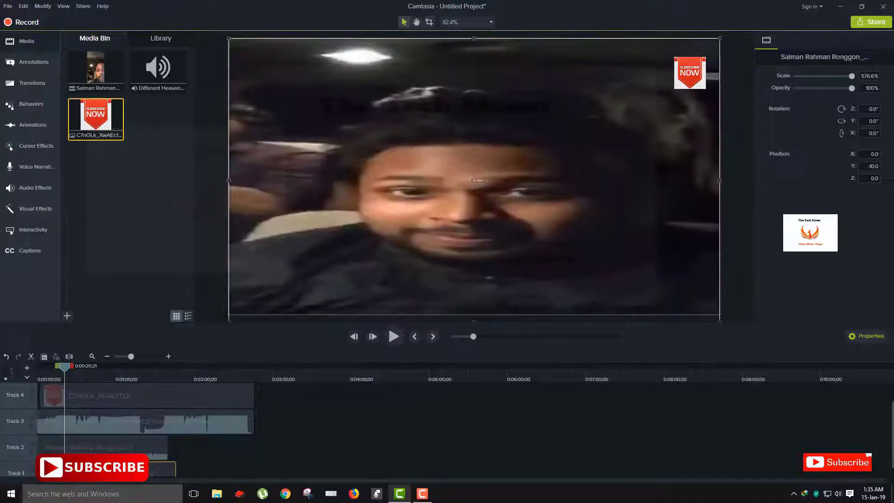
{"action": "left_click_drag", "start_coordinate": [82, 99], "coordinate": [80, 483]}
{"action": "left_click_drag", "start_coordinate": [224, 443], "coordinate": [42, 465]}
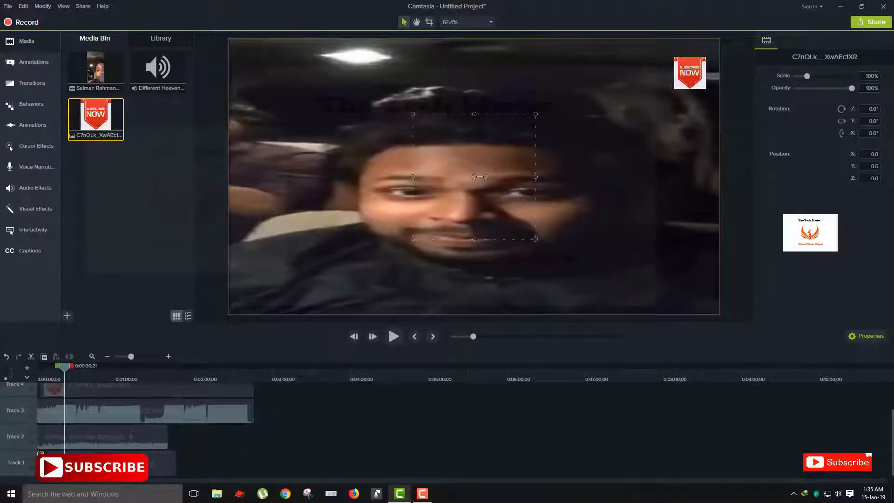
Step: Enlarge the opening Subscribe Now image on the canvas and move the Track 1 video to vertical position Y 0.0
{"action": "left_click", "coordinate": [33, 84]}
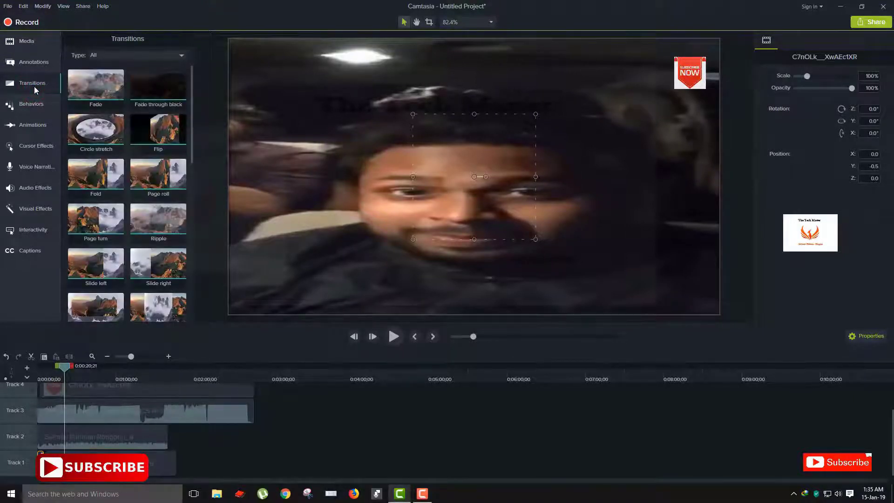
{"action": "left_click_drag", "start_coordinate": [412, 239], "coordinate": [319, 289]}
{"action": "left_click_drag", "start_coordinate": [431, 214], "coordinate": [427, 208]}
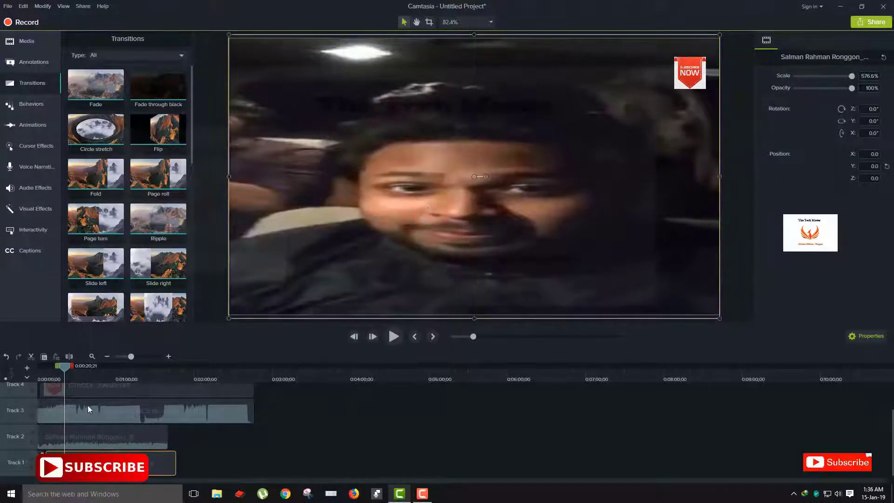
Step: Stretch the opening Subscribe Now image to fill the whole canvas at 400% scale, and return the playhead to the start
{"action": "left_click_drag", "start_coordinate": [71, 372], "coordinate": [43, 370]}
{"action": "left_click_drag", "start_coordinate": [358, 192], "coordinate": [230, 167]}
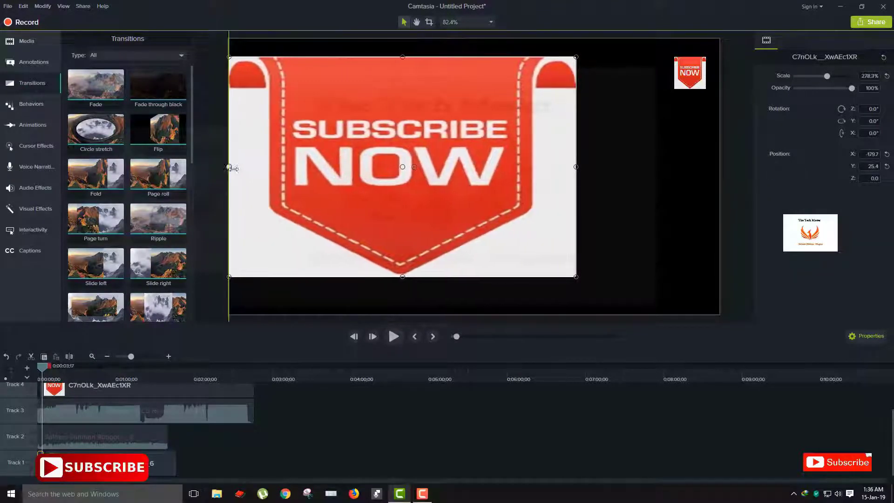
{"action": "left_click_drag", "start_coordinate": [576, 166], "coordinate": [719, 167]}
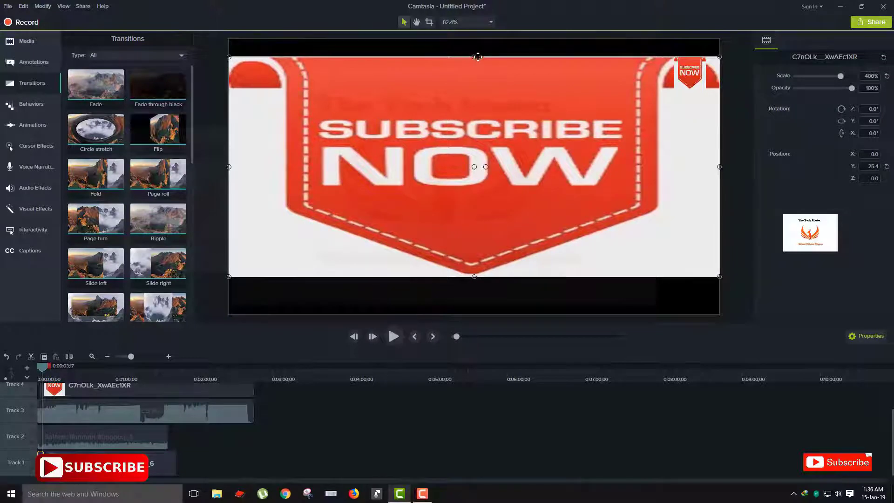
{"action": "left_click_drag", "start_coordinate": [474, 54], "coordinate": [473, 39]}
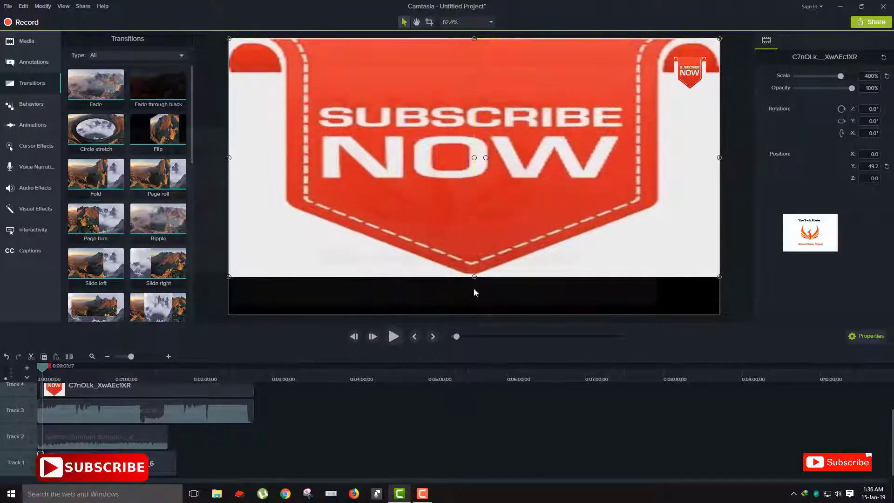
{"action": "left_click_drag", "start_coordinate": [475, 277], "coordinate": [474, 314]}
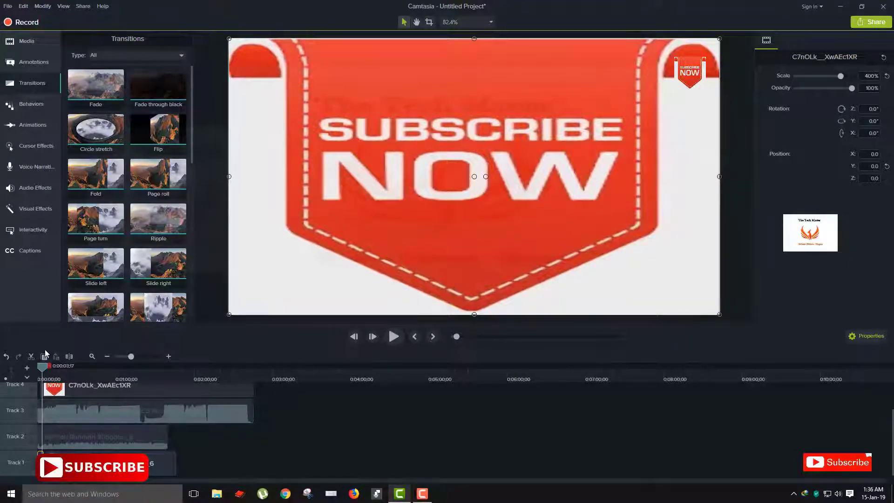
{"action": "left_click_drag", "start_coordinate": [41, 369], "coordinate": [38, 369]}
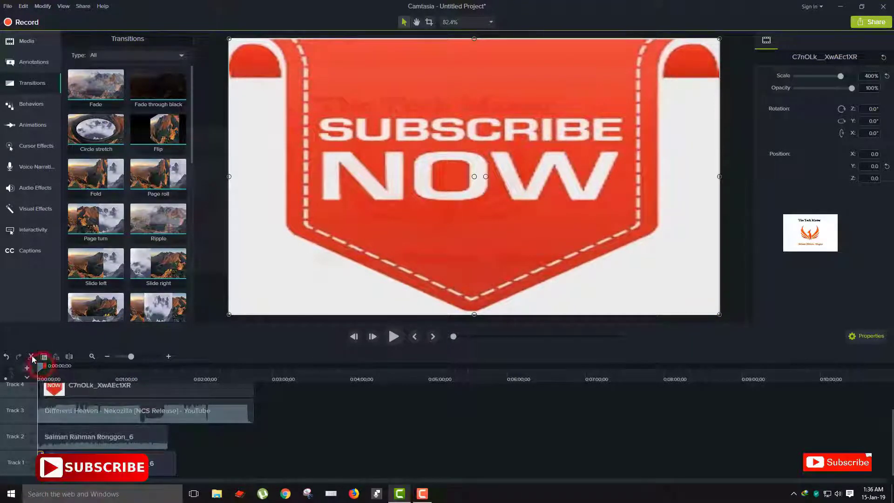
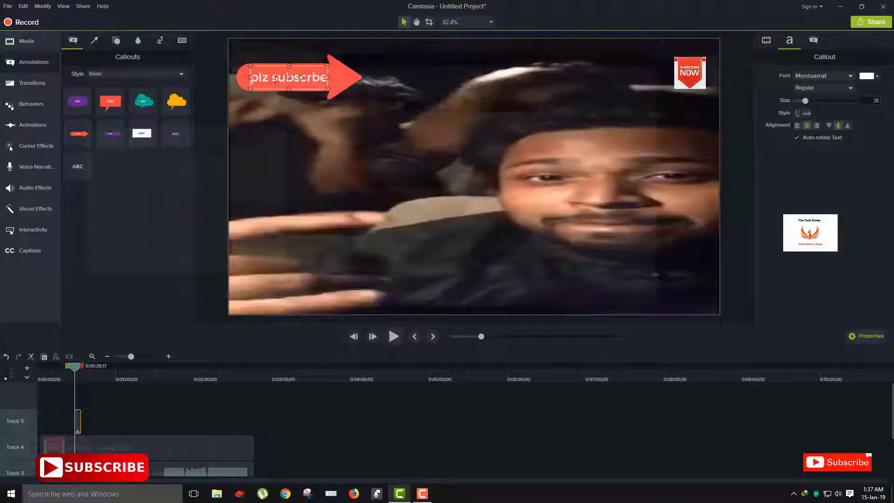
Step: Complete the arrow callout's text as "plz subscrbe to my channel" and make its Track 5 clip span about 0:48 to 1:00
{"action": "type", "text": "my channel"}
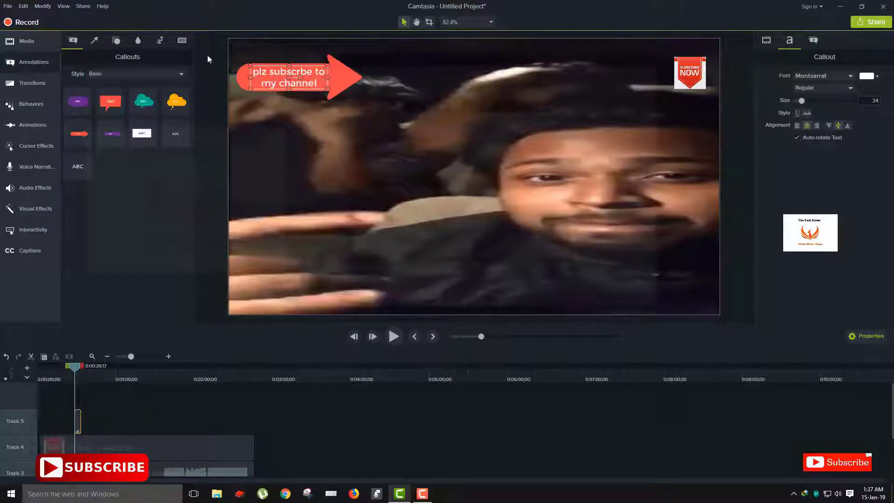
{"action": "left_click", "coordinate": [313, 167]}
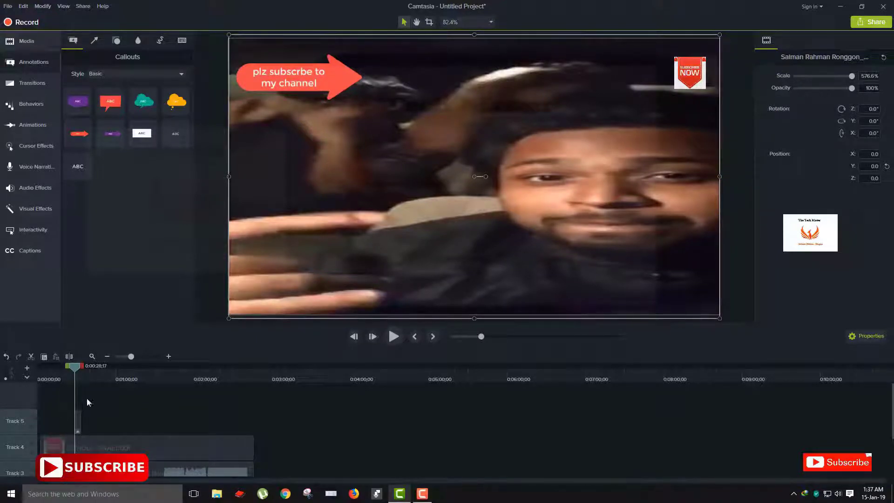
{"action": "left_click_drag", "start_coordinate": [81, 426], "coordinate": [135, 430]}
{"action": "mouse_move", "coordinate": [58, 423]}
{"action": "left_mouse_down"}
{"action": "mouse_move", "coordinate": [119, 427]}
{"action": "mouse_move", "coordinate": [46, 420]}
{"action": "left_mouse_up"}
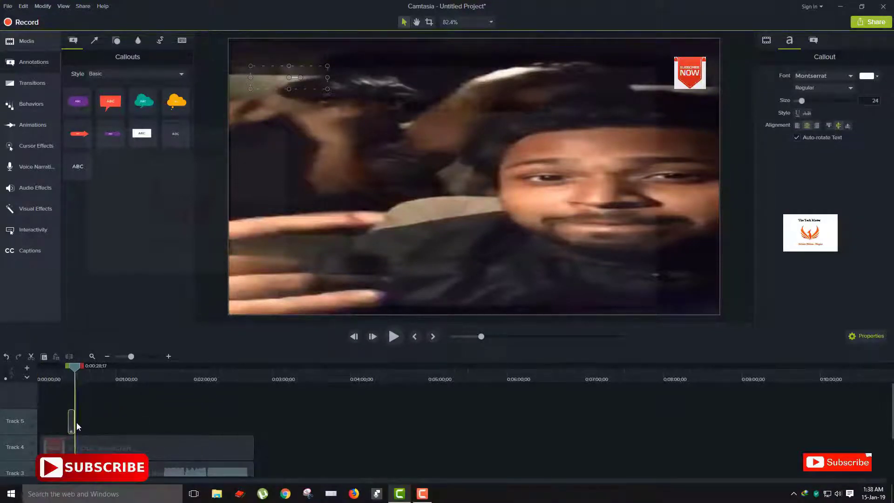
{"action": "mouse_move", "coordinate": [76, 372]}
{"action": "left_mouse_down"}
{"action": "mouse_move", "coordinate": [103, 378]}
{"action": "mouse_move", "coordinate": [84, 380]}
{"action": "left_mouse_up"}
{"action": "left_click_drag", "start_coordinate": [106, 423], "coordinate": [115, 423]}
Step: Apply the Reveal behavior to the arrow callout on Track 5 and preview it
{"action": "left_click", "coordinate": [24, 105]}
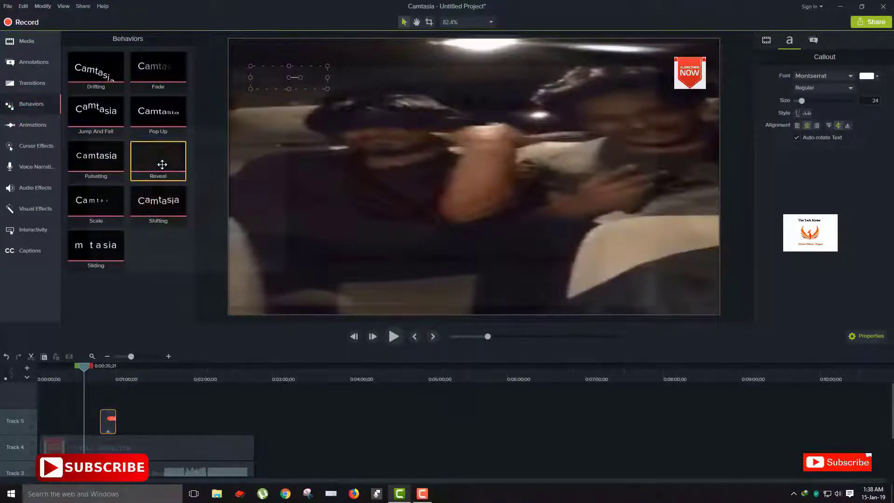
{"action": "left_click_drag", "start_coordinate": [162, 164], "coordinate": [116, 433]}
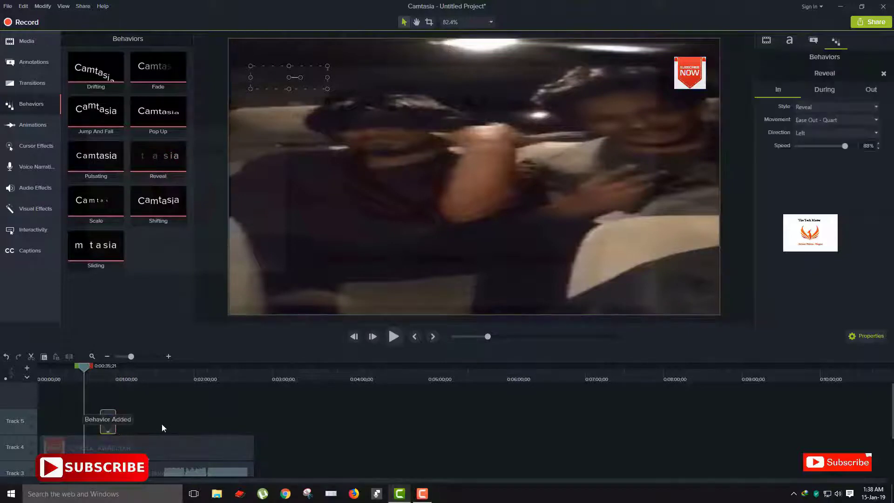
{"action": "left_click", "coordinate": [107, 425]}
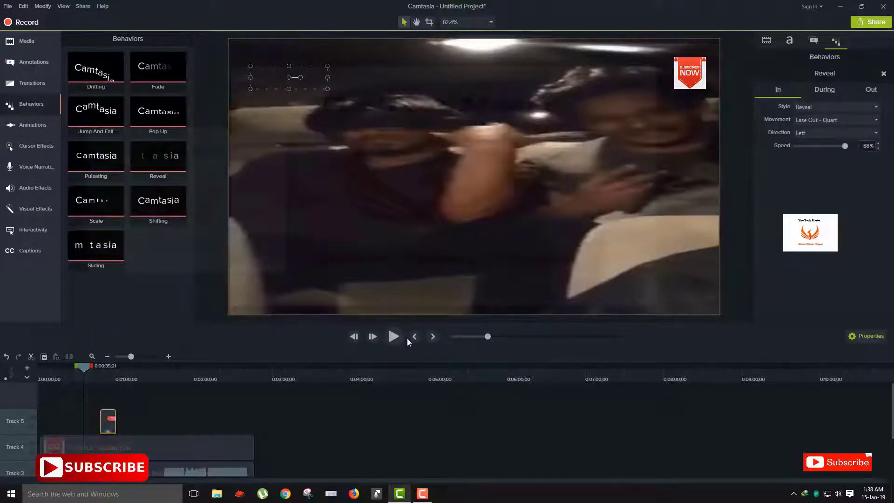
{"action": "left_click", "coordinate": [108, 421]}
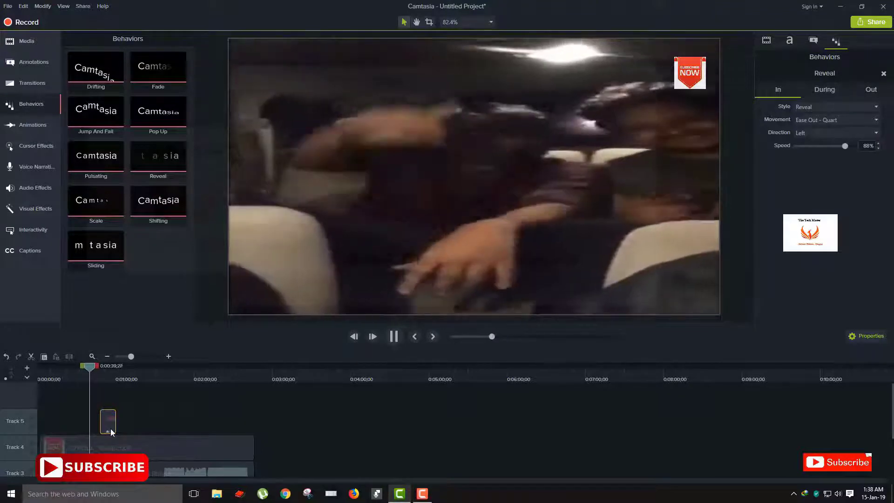
{"action": "left_click", "coordinate": [108, 426]}
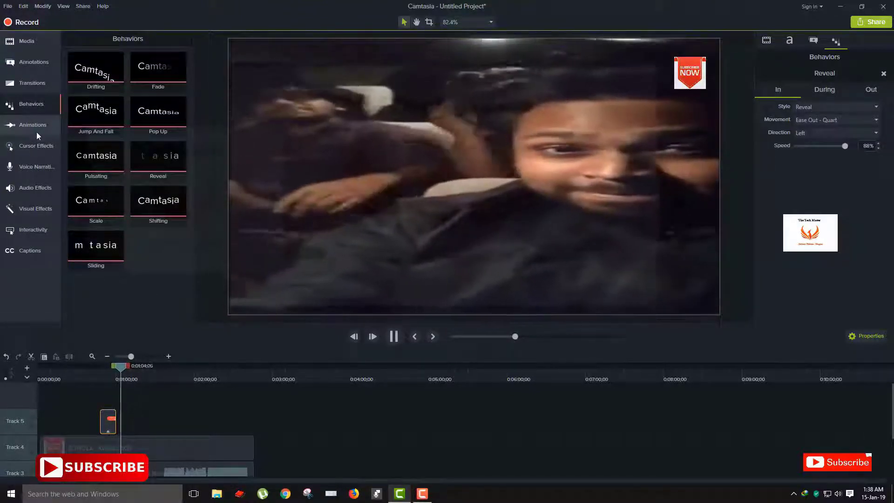
{"action": "left_click", "coordinate": [43, 125]}
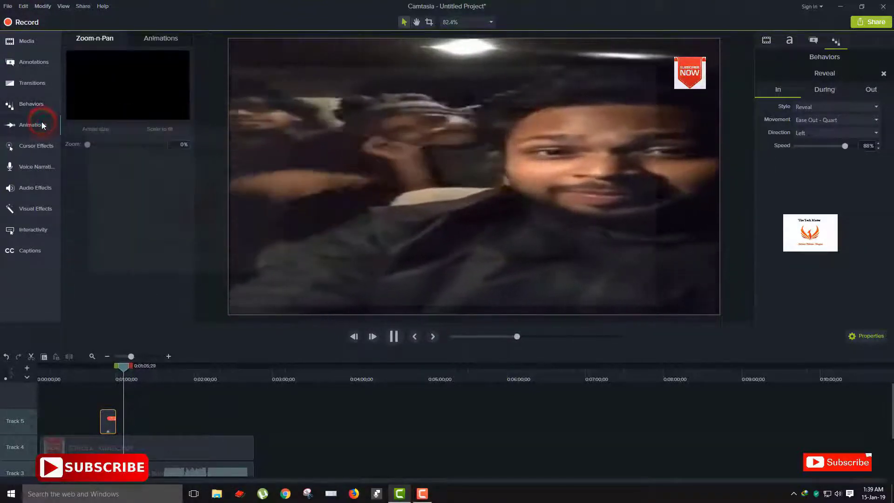
{"action": "left_click", "coordinate": [39, 210]}
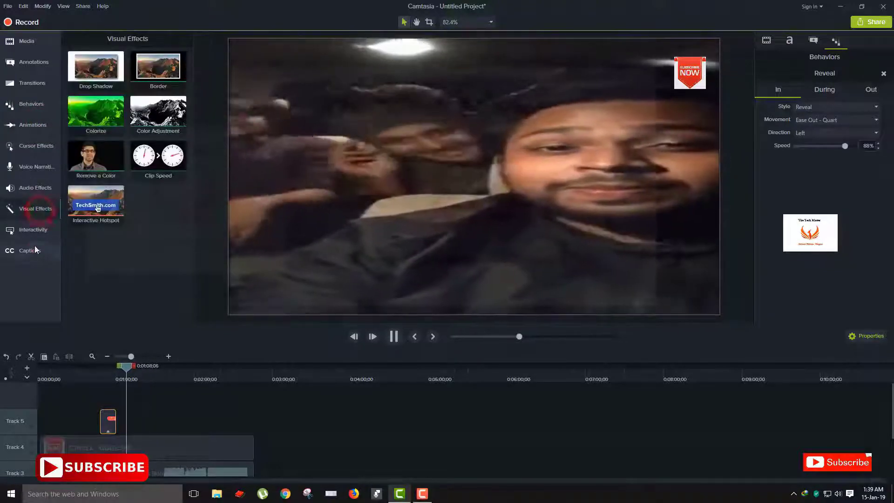
Step: Add a caption at 0:01:09;22 with the text "hello"
{"action": "left_click", "coordinate": [35, 247]}
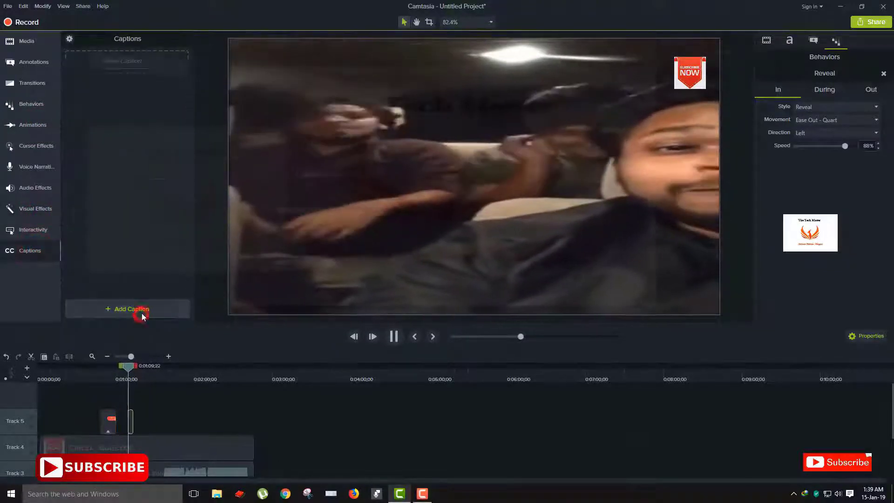
{"action": "left_click", "coordinate": [140, 313]}
{"action": "left_click", "coordinate": [323, 292]}
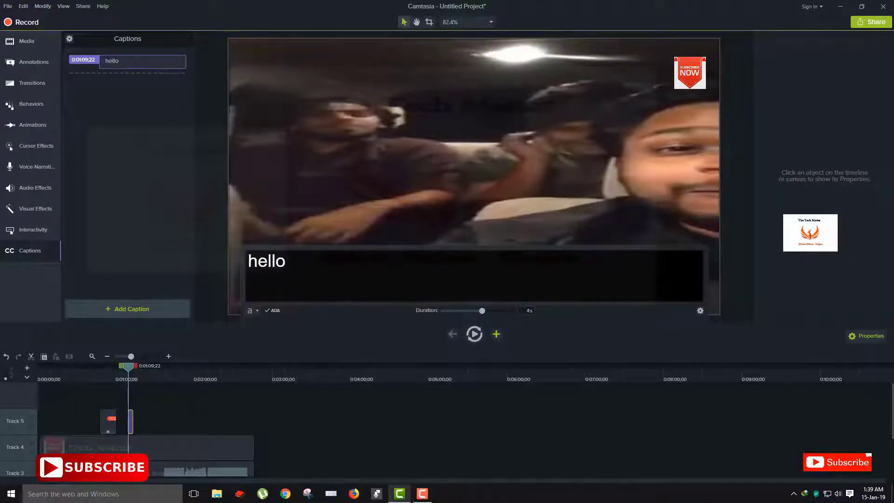
Step: Move the caption to 0:01:12;14 and extend its text to "hello guyz"
{"action": "left_click_drag", "start_coordinate": [131, 430], "coordinate": [136, 427]}
{"action": "left_click_drag", "start_coordinate": [129, 372], "coordinate": [133, 377]}
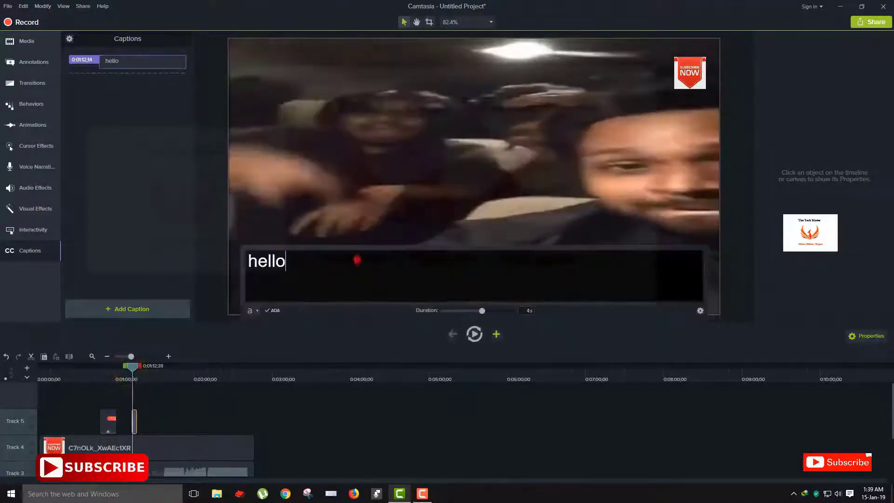
{"action": "left_click", "coordinate": [357, 260]}
{"action": "type", "text": "guyz"}
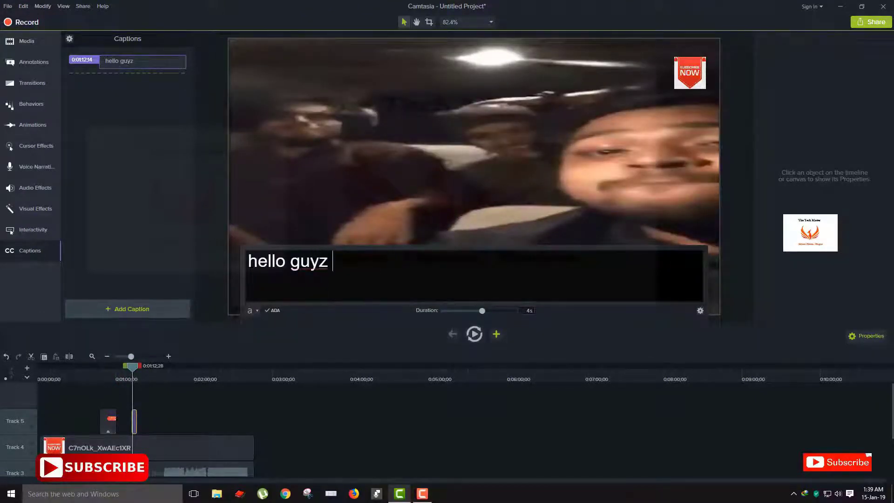
Step: Center-align the "hello guyz" caption text and play the video from about 0:41 to preview it
{"action": "left_click", "coordinate": [248, 311]}
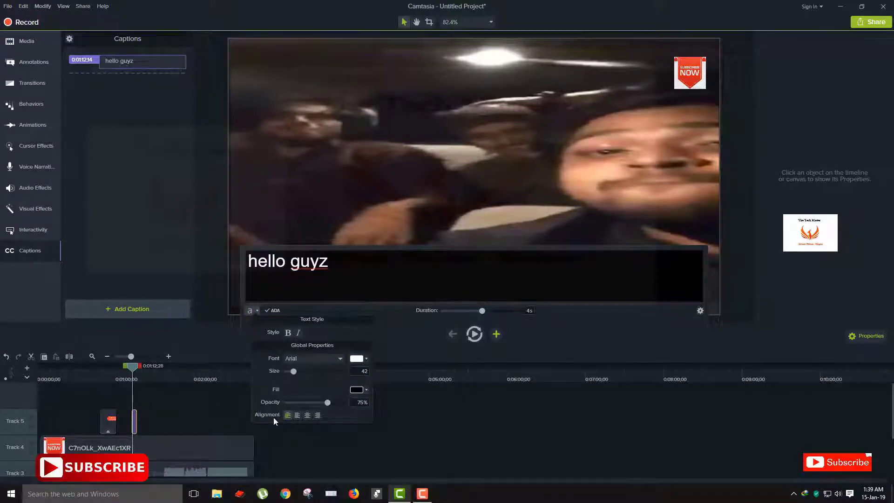
{"action": "left_click", "coordinate": [307, 415]}
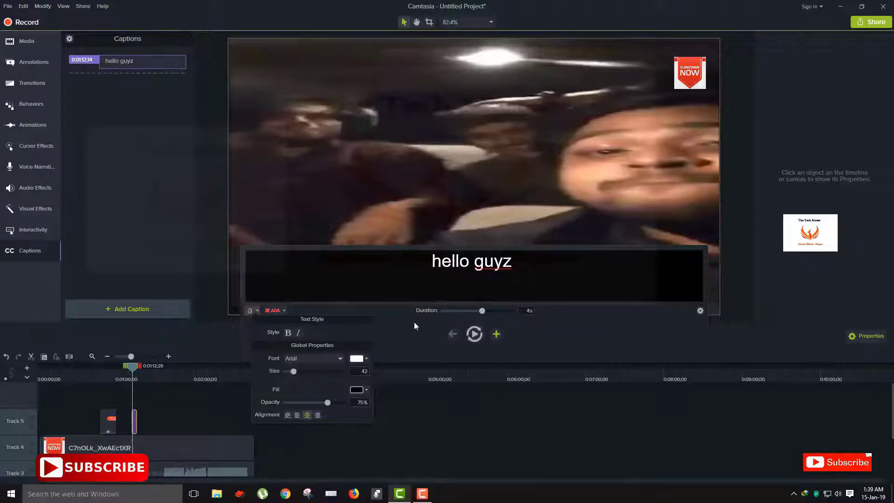
{"action": "left_click", "coordinate": [488, 197]}
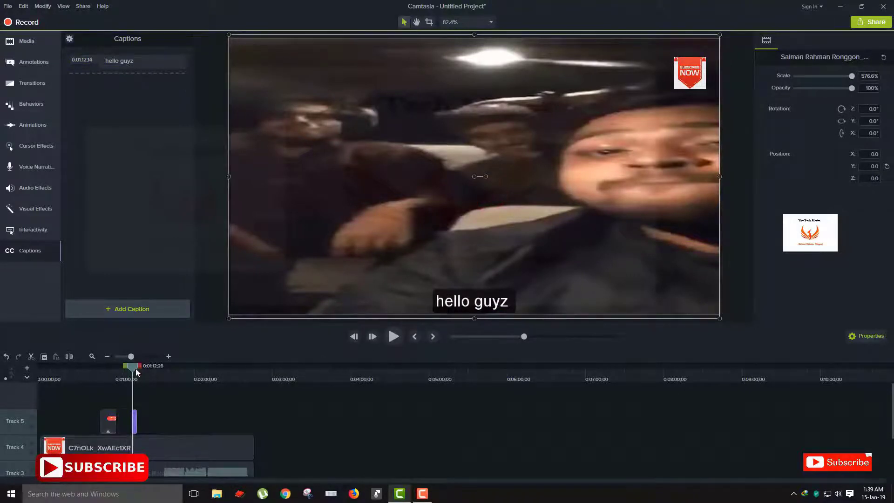
{"action": "left_click_drag", "start_coordinate": [135, 366], "coordinate": [91, 366]}
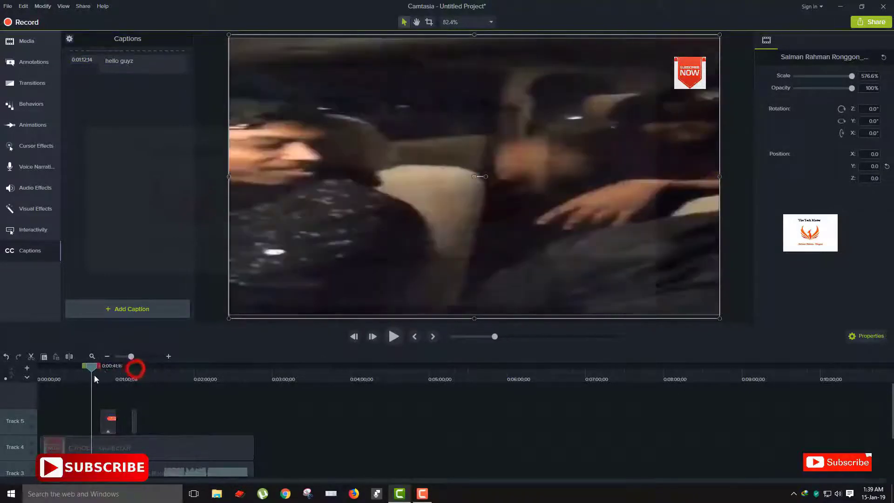
{"action": "left_click", "coordinate": [394, 334]}
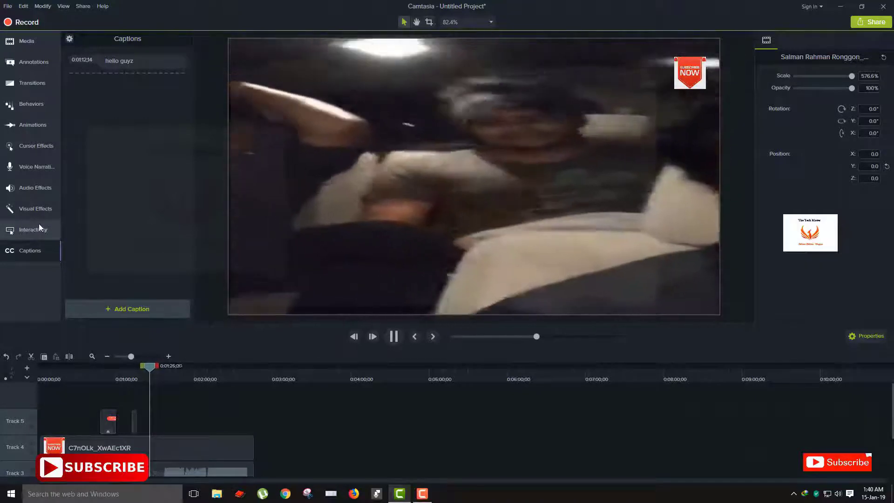
{"action": "left_click", "coordinate": [35, 110]}
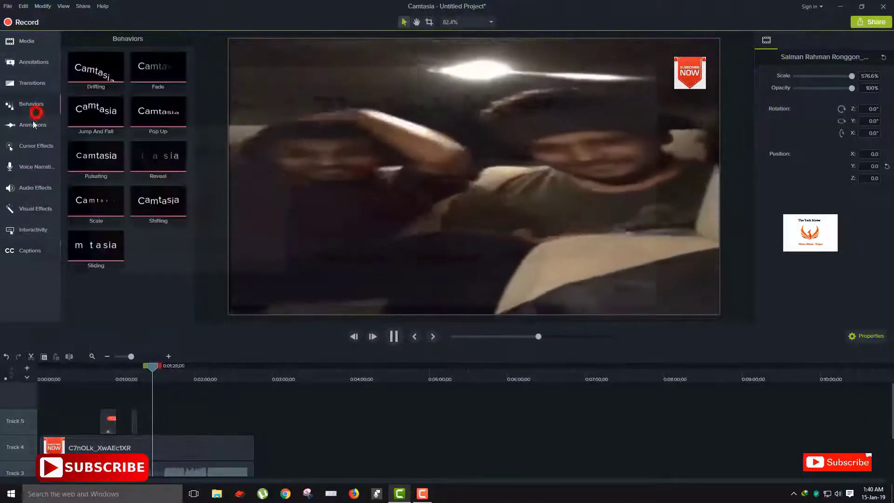
{"action": "left_click", "coordinate": [31, 123]}
{"action": "left_click", "coordinate": [47, 63]}
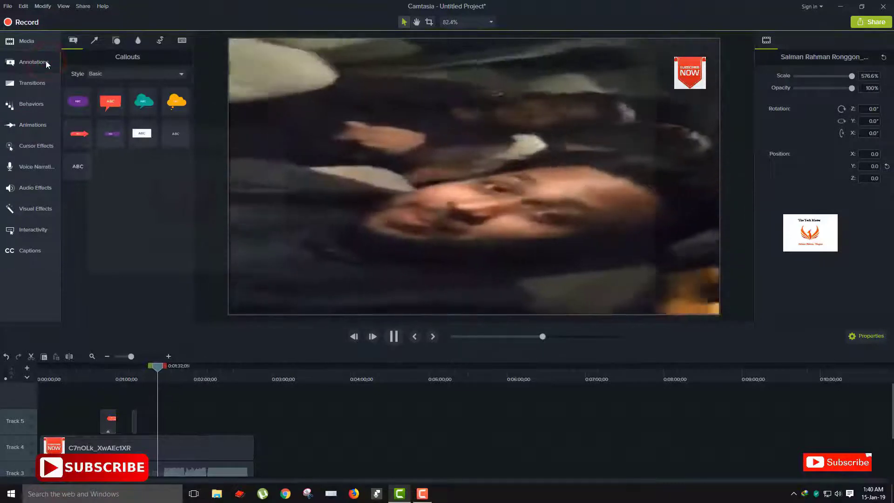
{"action": "left_click", "coordinate": [42, 43]}
{"action": "left_click", "coordinate": [21, 110]}
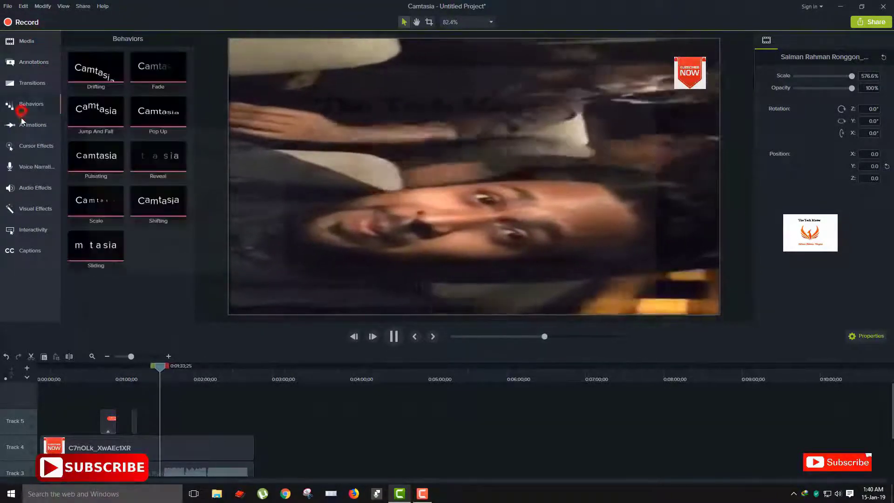
{"action": "left_click", "coordinate": [24, 142]}
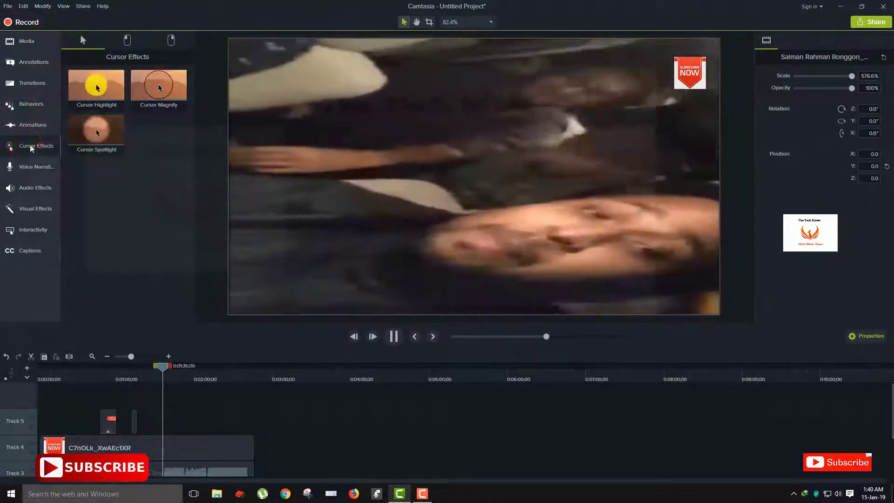
{"action": "left_click", "coordinate": [32, 111]}
{"action": "left_click", "coordinate": [35, 53]}
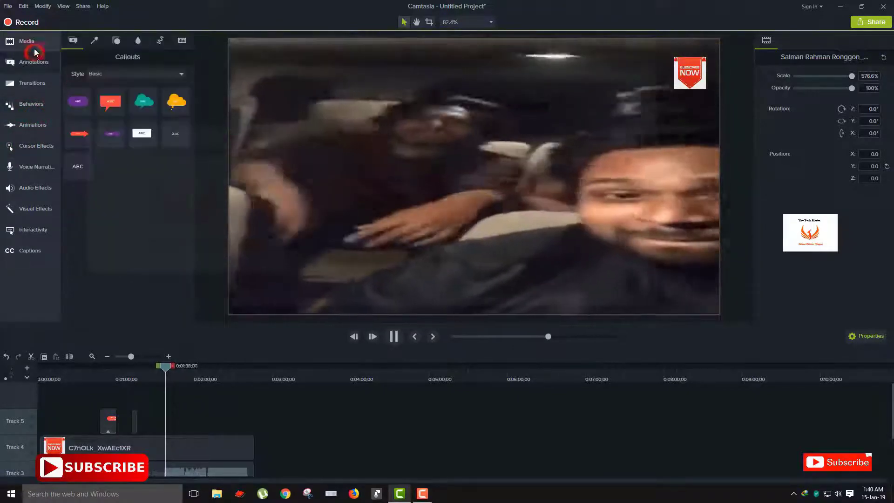
{"action": "left_click", "coordinate": [39, 54]}
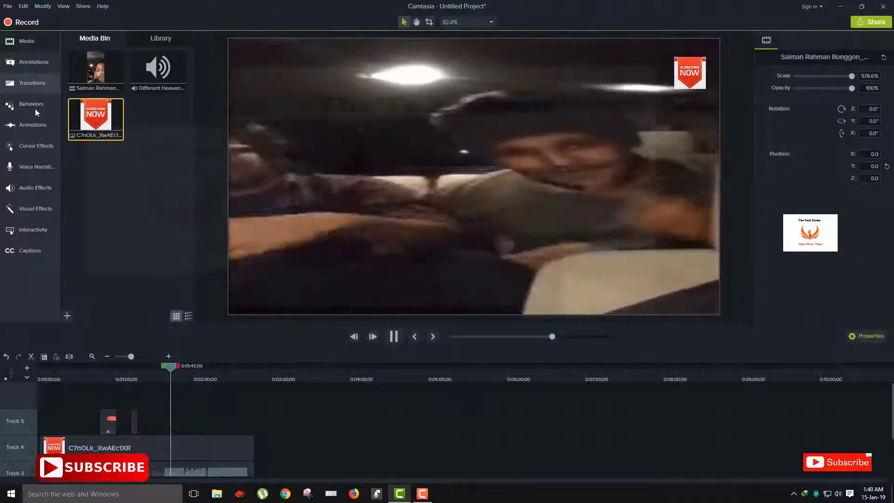
{"action": "left_click", "coordinate": [35, 110]}
Step: Add a Blur annotation at about 0:58 and shrink it to cover the small subscribe image in the video frame
{"action": "left_click", "coordinate": [41, 66]}
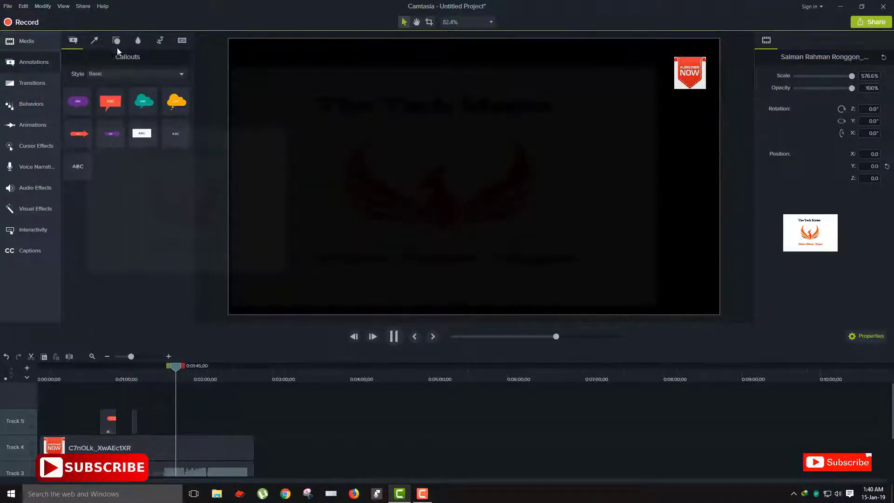
{"action": "left_click", "coordinate": [136, 41]}
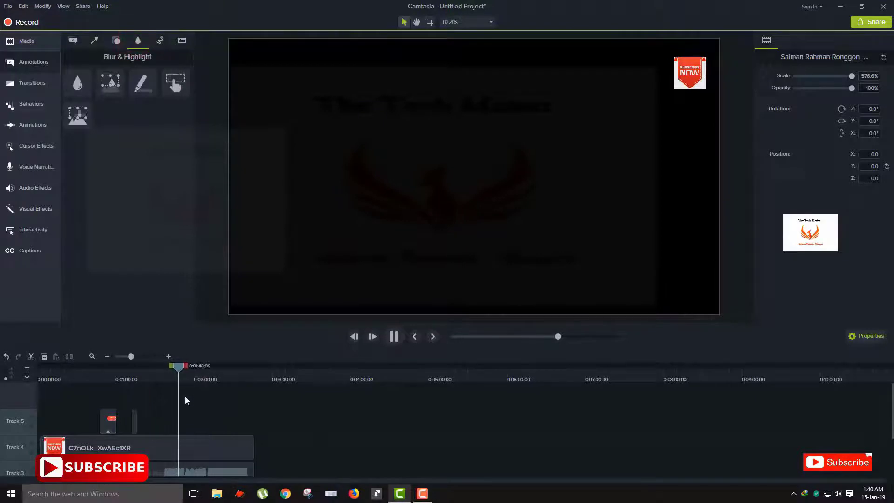
{"action": "left_click_drag", "start_coordinate": [183, 367], "coordinate": [146, 369]}
{"action": "left_click_drag", "start_coordinate": [191, 370], "coordinate": [117, 379]}
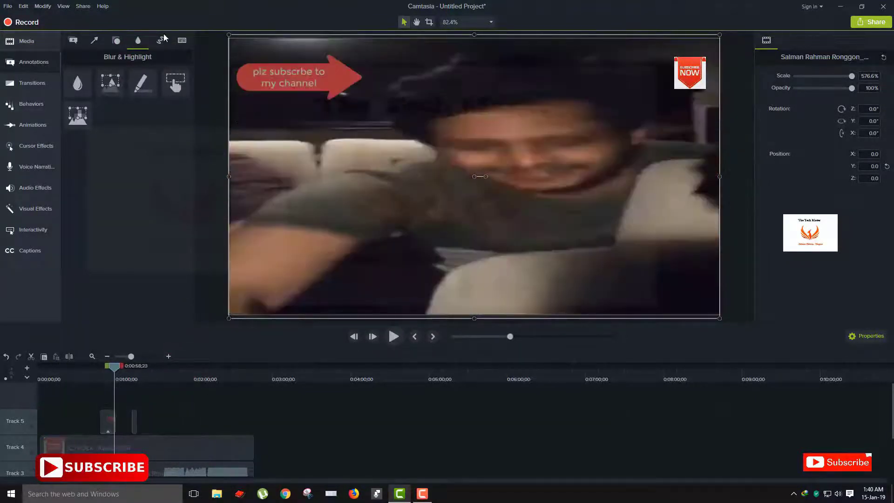
{"action": "left_click", "coordinate": [139, 46]}
{"action": "mouse_move", "coordinate": [82, 83]}
{"action": "left_mouse_down"}
{"action": "mouse_move", "coordinate": [482, 176]}
{"action": "mouse_move", "coordinate": [678, 78]}
{"action": "left_mouse_up"}
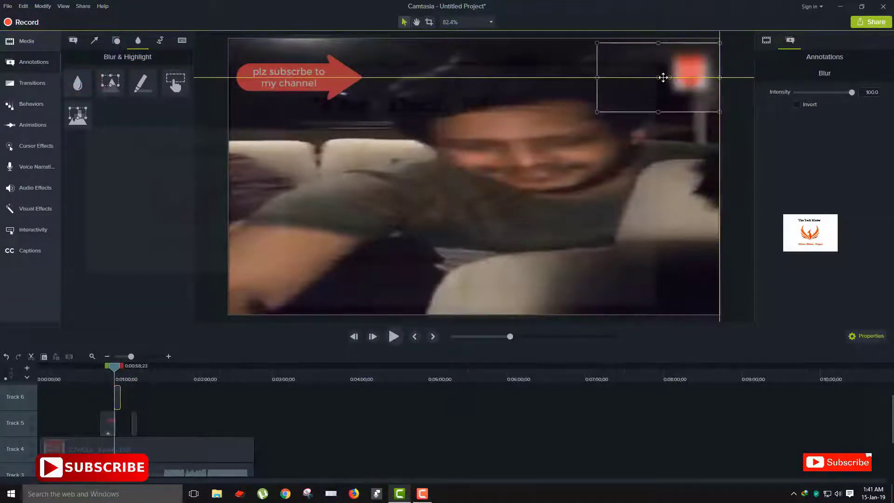
{"action": "left_click_drag", "start_coordinate": [594, 113], "coordinate": [652, 101]}
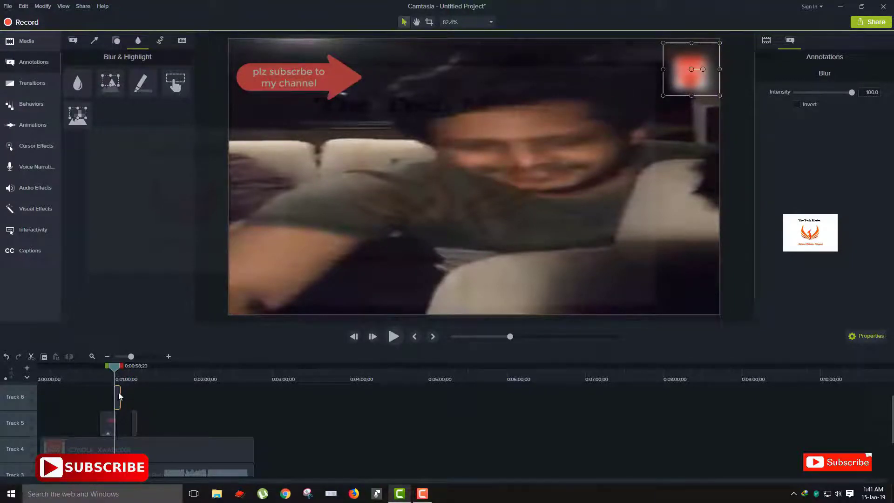
Step: Stretch the Track 6 blur clip from 0:01 to a 2:45 duration, with intensity 92.5, and preview it from the beginning
{"action": "left_click_drag", "start_coordinate": [119, 395], "coordinate": [59, 403]}
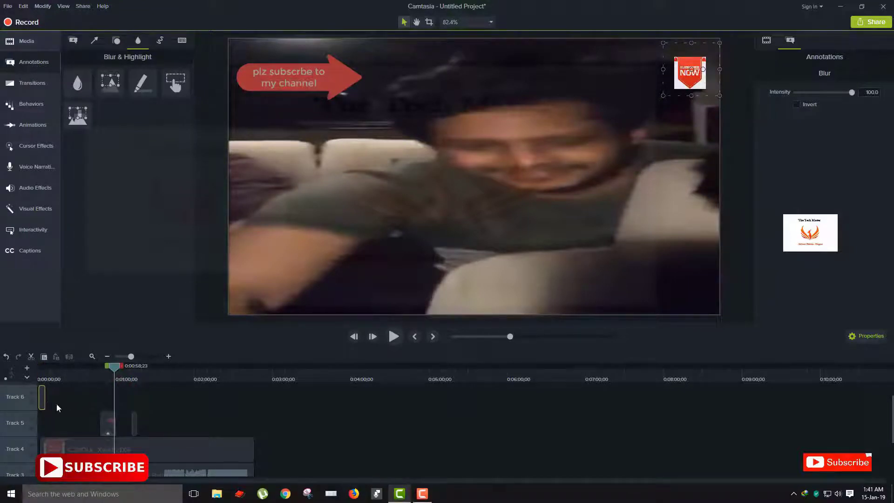
{"action": "left_click_drag", "start_coordinate": [77, 396], "coordinate": [253, 397]}
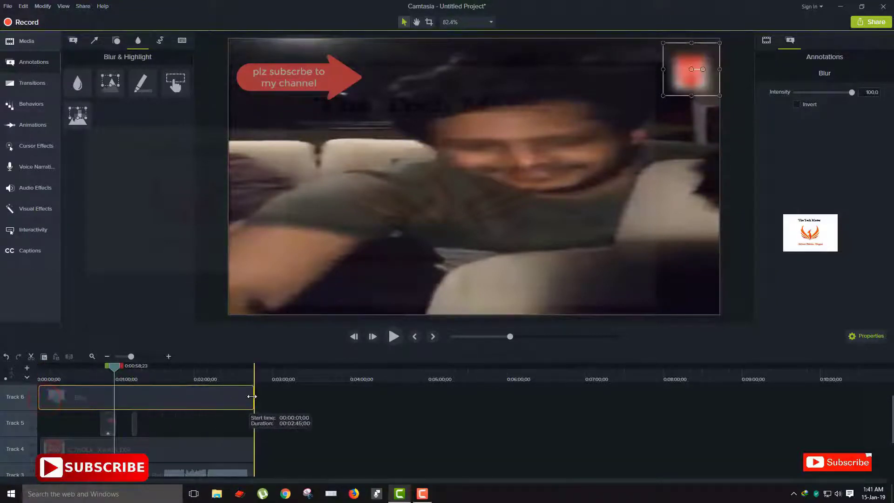
{"action": "left_click_drag", "start_coordinate": [116, 367], "coordinate": [28, 379]}
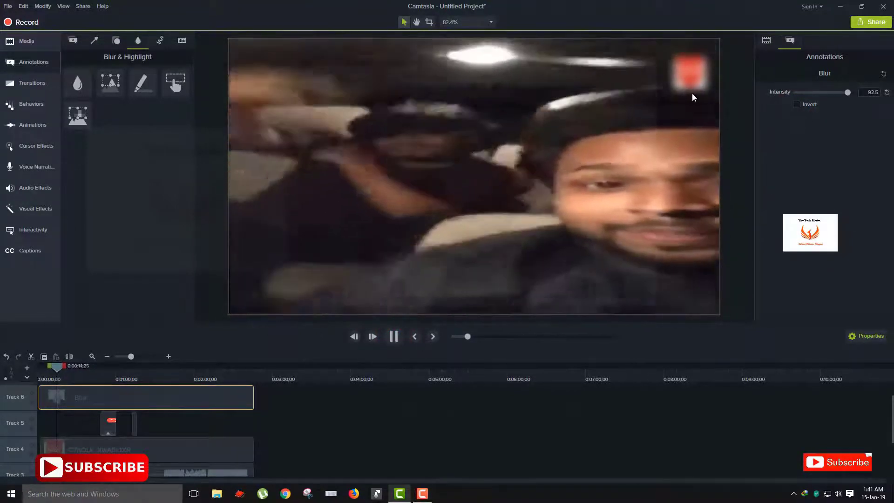
Step: Place the subscribe image from the media bin on a new Track 7 near the start of the timeline
{"action": "scroll", "coordinate": [259, 415], "scroll_direction": "up", "scroll_amount": 1}
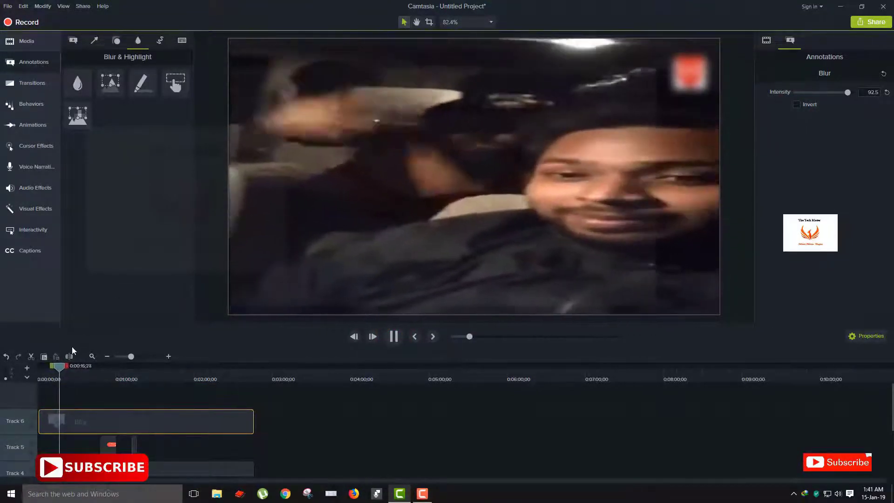
{"action": "left_click", "coordinate": [46, 42]}
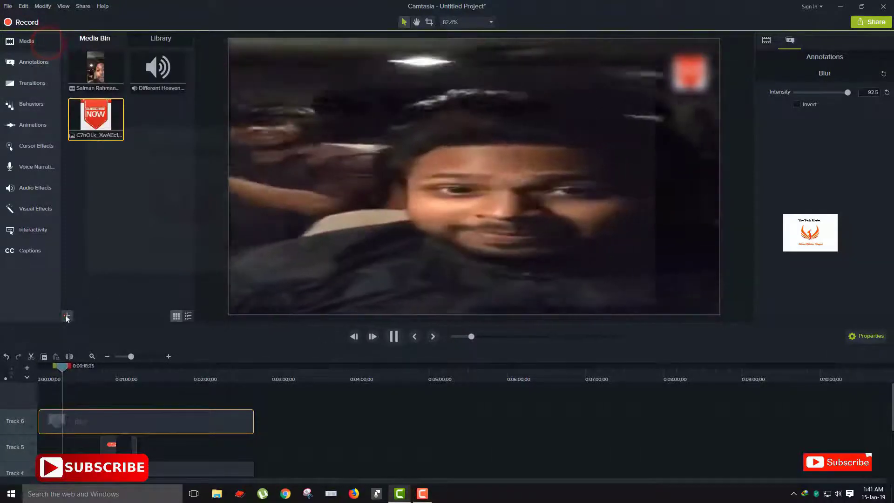
{"action": "left_click", "coordinate": [66, 316]}
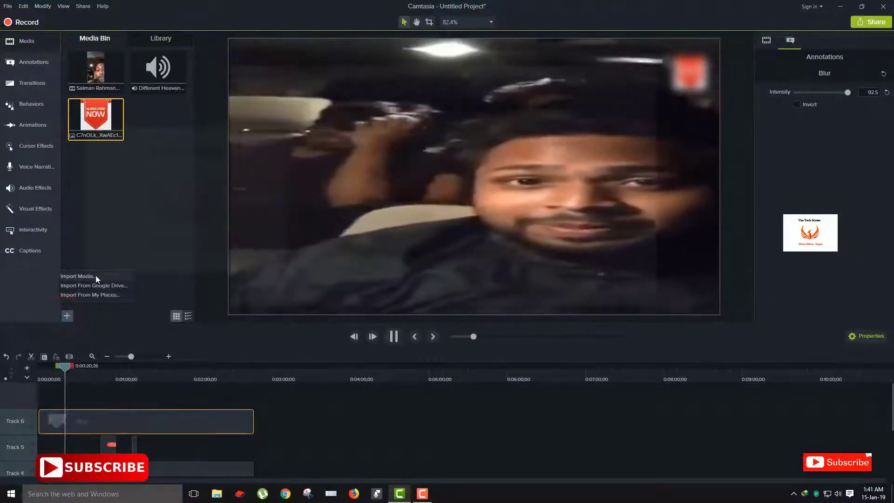
{"action": "left_click", "coordinate": [95, 276]}
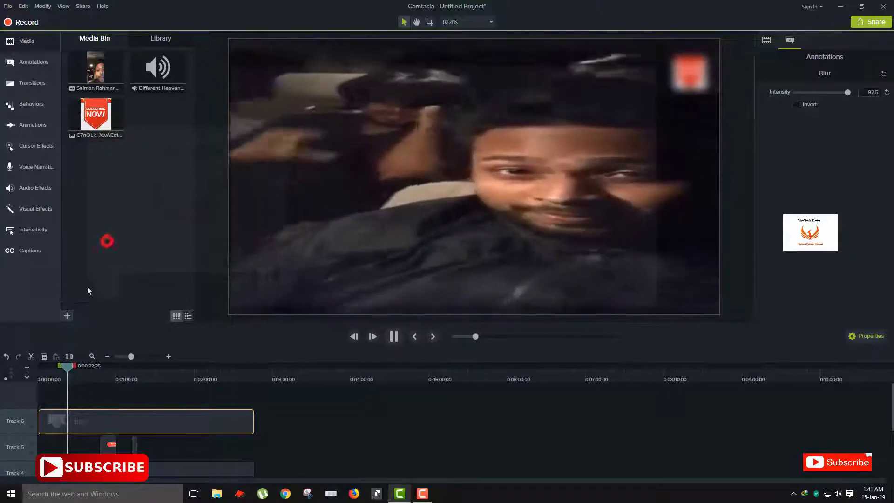
{"action": "left_click_drag", "start_coordinate": [66, 322], "coordinate": [66, 318]}
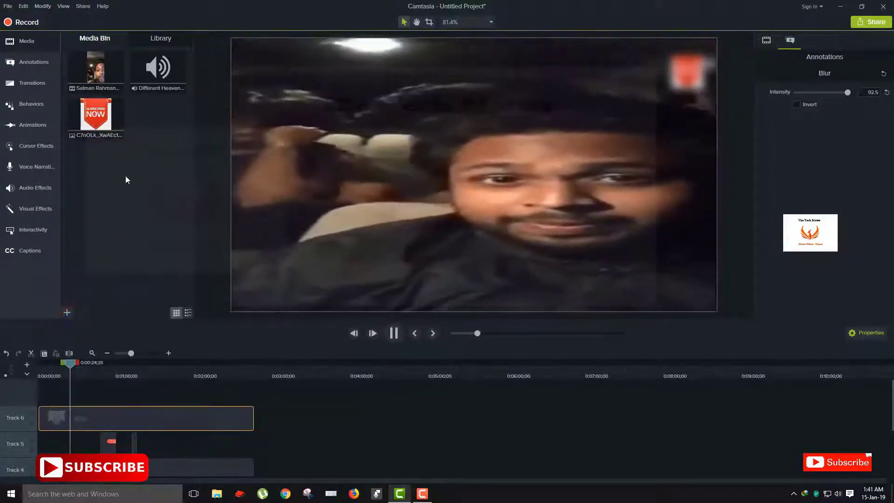
{"action": "left_click_drag", "start_coordinate": [95, 116], "coordinate": [80, 388]}
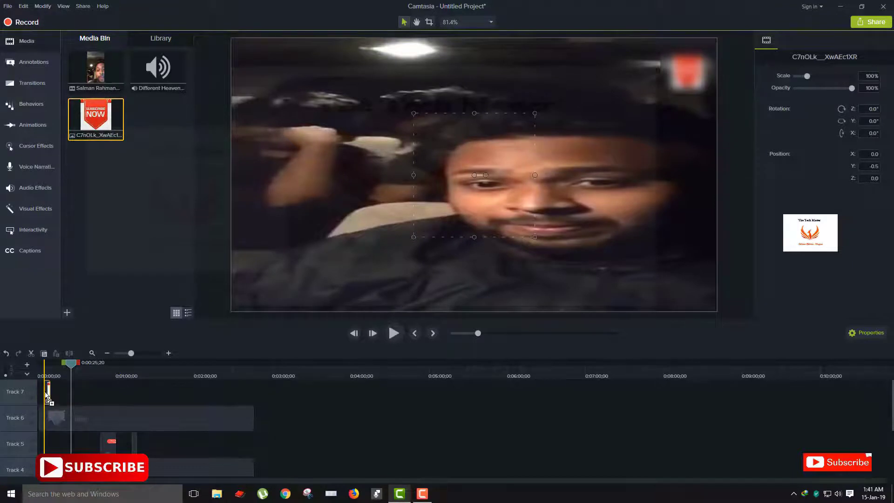
Step: Scale the Track 7 subscribe image to about 30%, place it over the blurred area and extend its clip to the blur clip's end
{"action": "left_click_drag", "start_coordinate": [70, 362], "coordinate": [42, 371]}
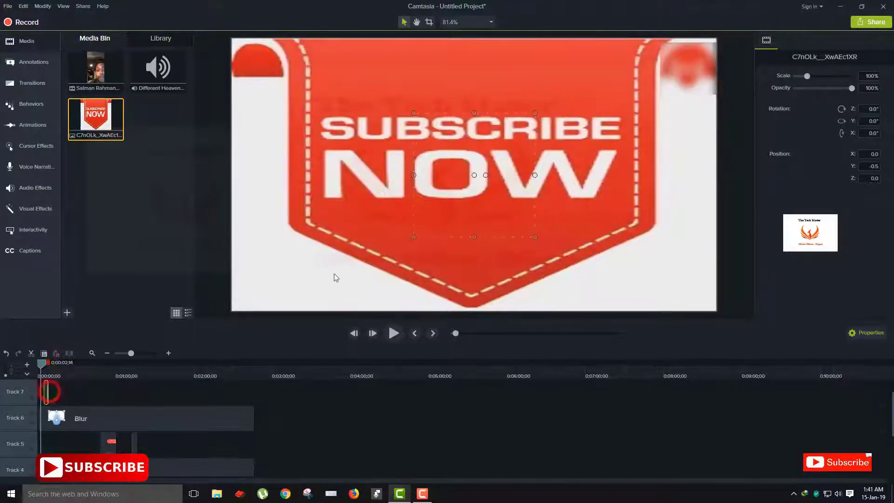
{"action": "left_click_drag", "start_coordinate": [42, 370], "coordinate": [46, 364]}
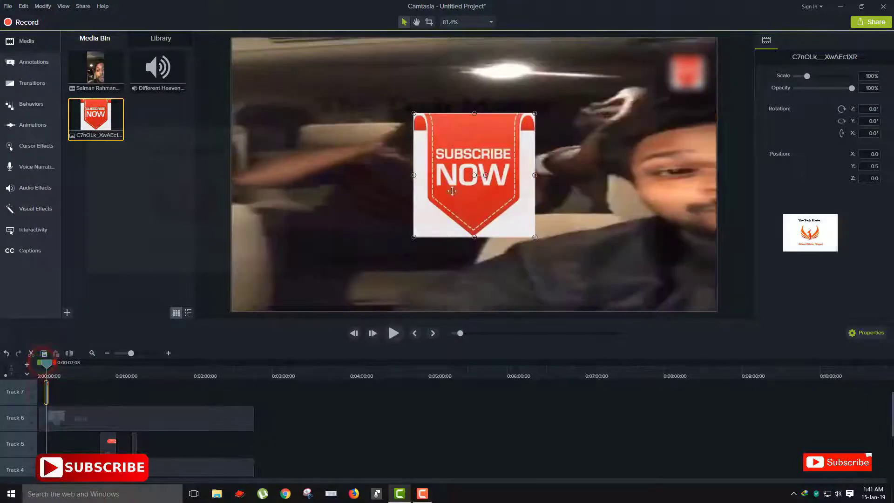
{"action": "left_click_drag", "start_coordinate": [413, 238], "coordinate": [682, 73]}
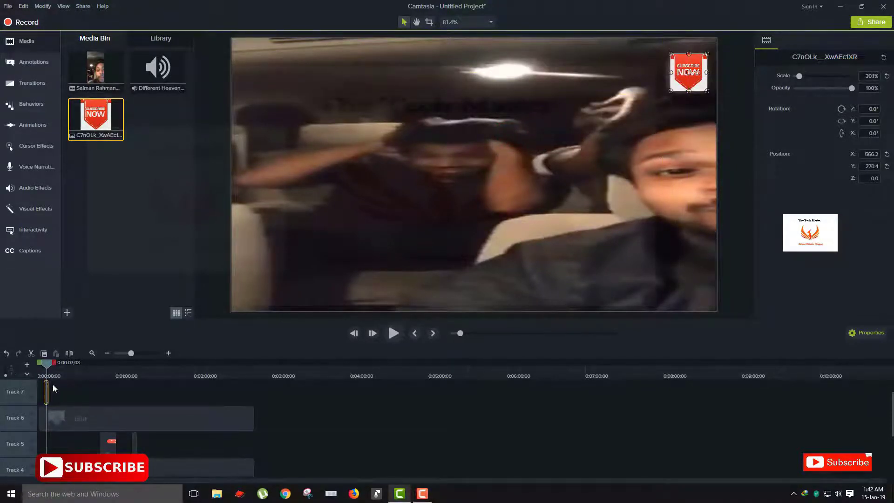
{"action": "left_click_drag", "start_coordinate": [47, 394], "coordinate": [255, 397]}
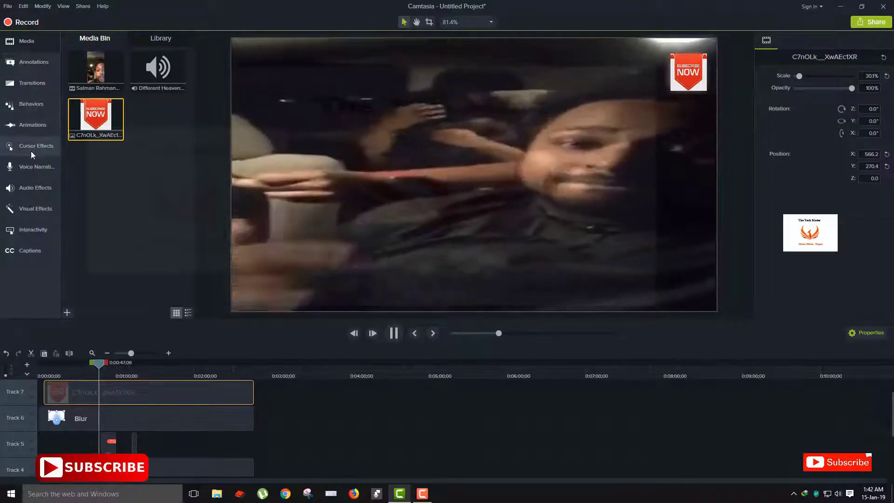
Step: Try to apply the Left Click Rings and Left Click Scope cursor effects to clips on the timeline
{"action": "left_click", "coordinate": [31, 151]}
{"action": "left_click", "coordinate": [127, 40]}
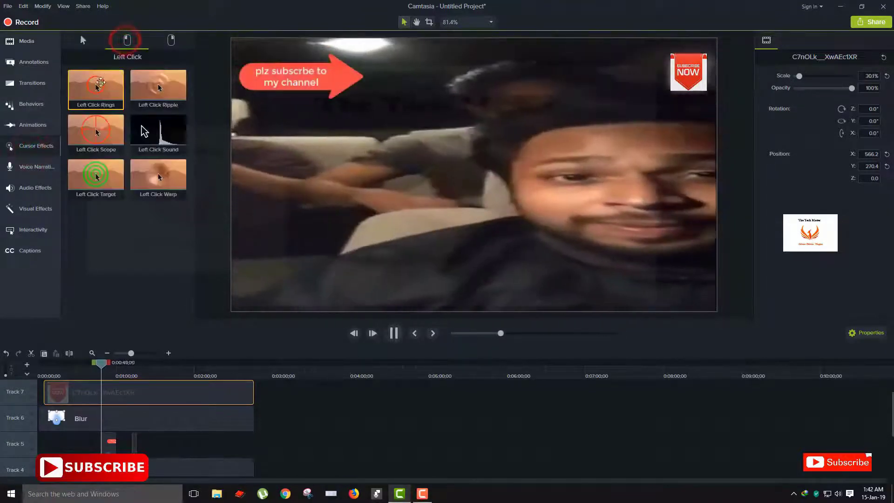
{"action": "left_click_drag", "start_coordinate": [103, 96], "coordinate": [166, 415]}
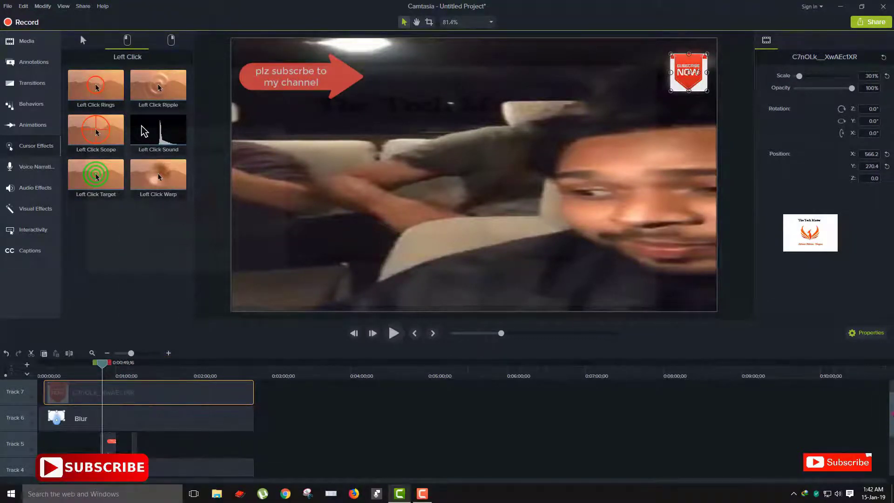
{"action": "scroll", "coordinate": [888, 413], "scroll_direction": "down", "scroll_amount": 4}
{"action": "left_click_drag", "start_coordinate": [100, 117], "coordinate": [108, 467]}
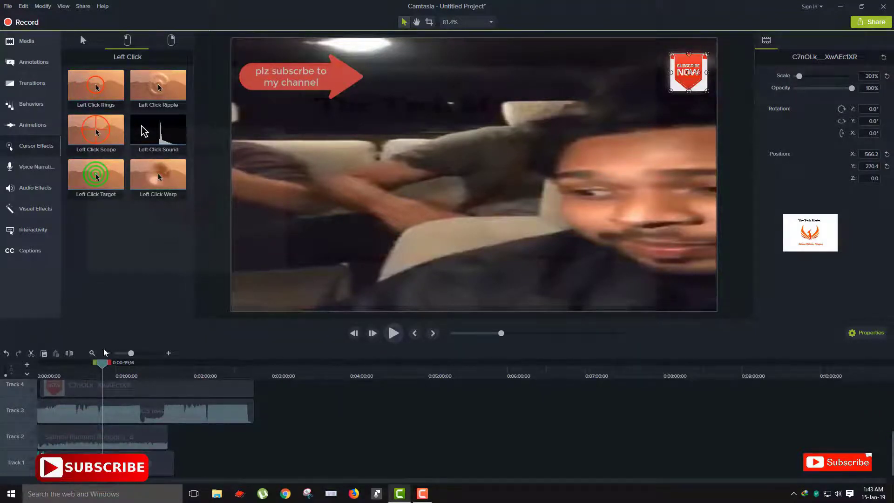
{"action": "left_click_drag", "start_coordinate": [99, 368], "coordinate": [53, 367]}
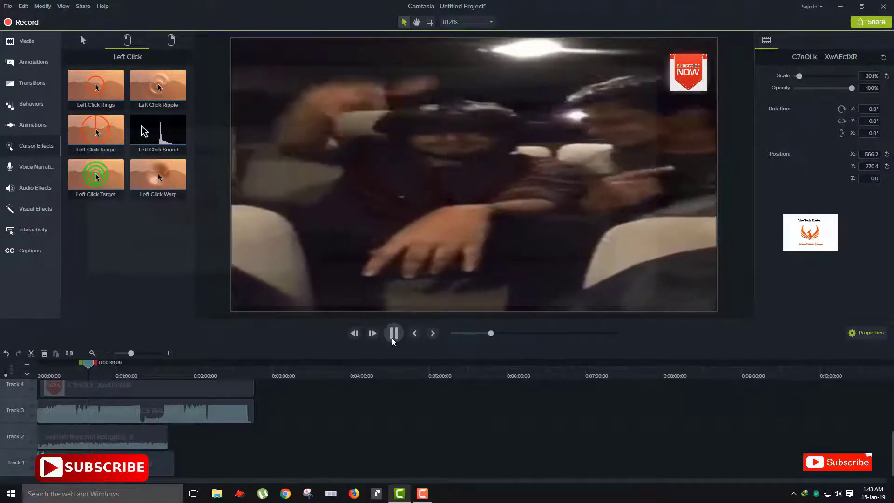
{"action": "left_click", "coordinate": [26, 41]}
{"action": "left_click", "coordinate": [32, 62]}
{"action": "left_click", "coordinate": [31, 82]}
{"action": "left_click", "coordinate": [38, 47]}
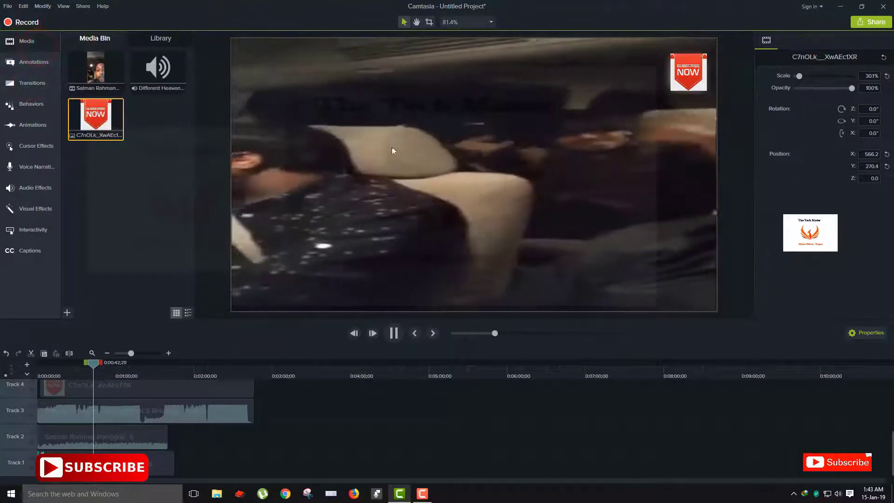
{"action": "left_click", "coordinate": [33, 74]}
{"action": "left_click", "coordinate": [38, 58]}
{"action": "left_click", "coordinate": [32, 42]}
Step: Crop about a fifth off the top of the Track 1 video and stretch the remaining picture upward to fill the canvas
{"action": "left_click", "coordinate": [429, 21]}
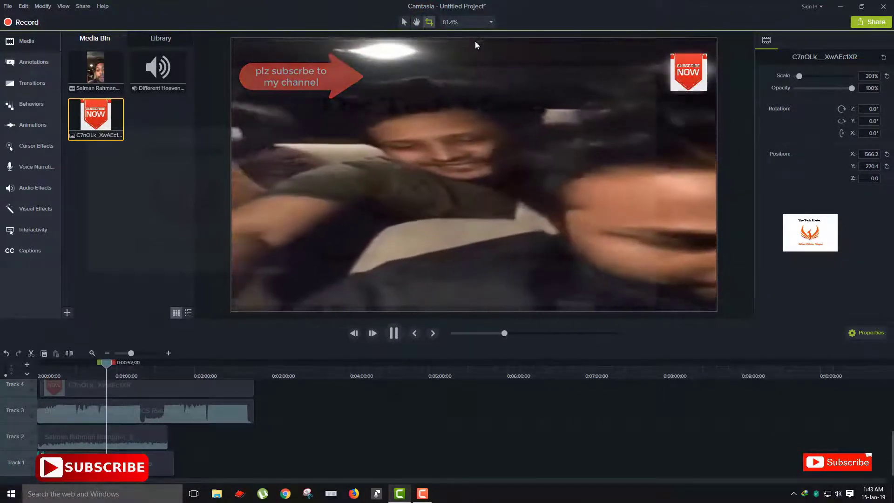
{"action": "left_click", "coordinate": [475, 60]}
{"action": "left_click_drag", "start_coordinate": [475, 36], "coordinate": [475, 91]}
{"action": "left_click", "coordinate": [407, 21]}
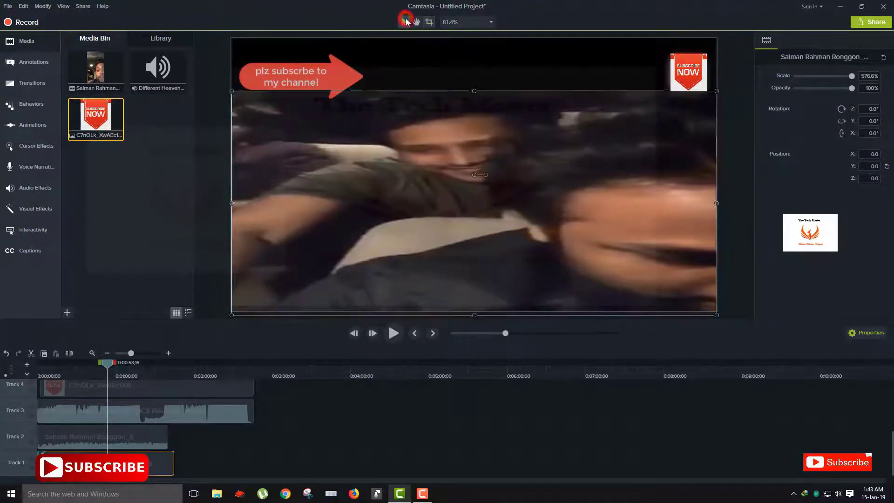
{"action": "left_click_drag", "start_coordinate": [474, 93], "coordinate": [478, 41]}
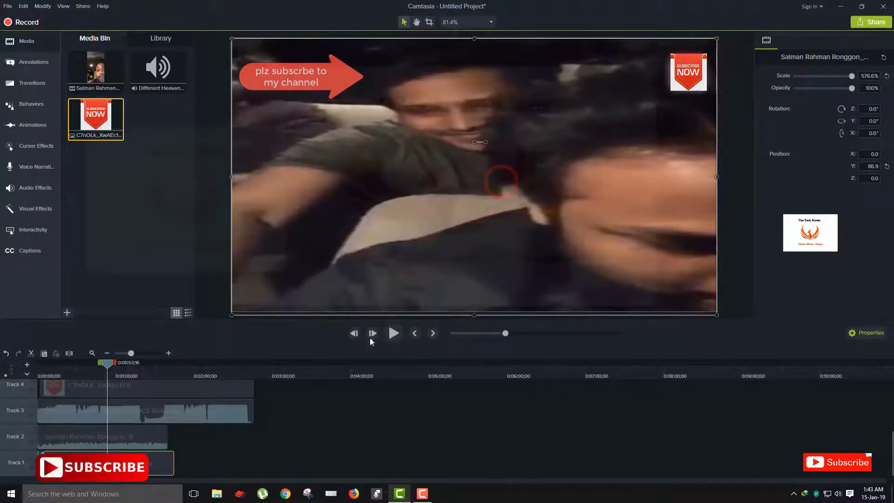
{"action": "left_click", "coordinate": [399, 332]}
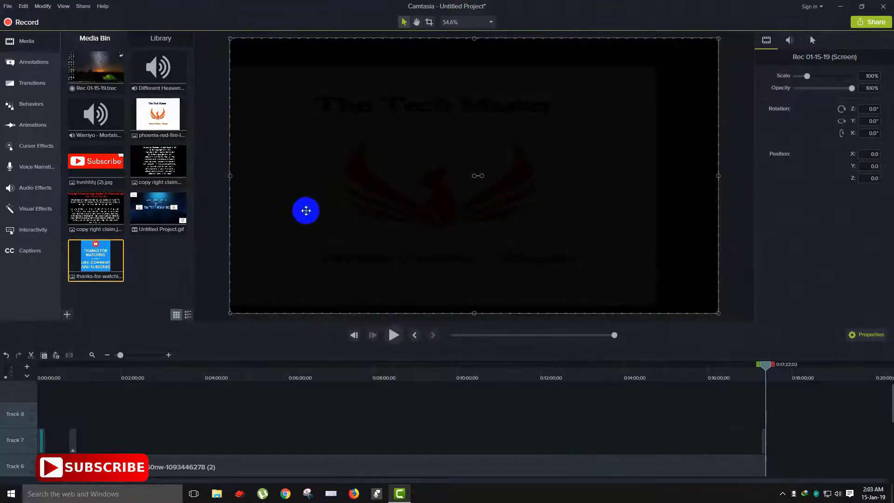
Step: Start a new custom production in MP4 - Smart Player (HTML5) format and advance with the default options to the output file settings
{"action": "left_click", "coordinate": [83, 6]}
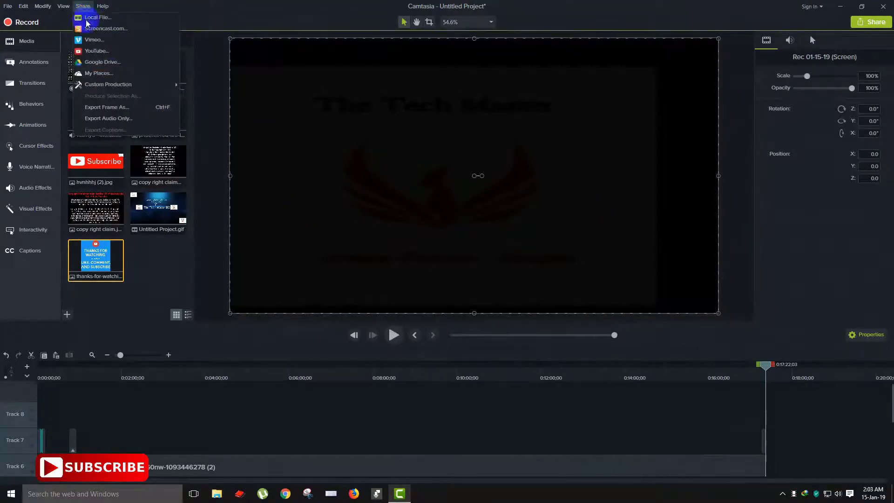
{"action": "mouse_move", "coordinate": [142, 85]}
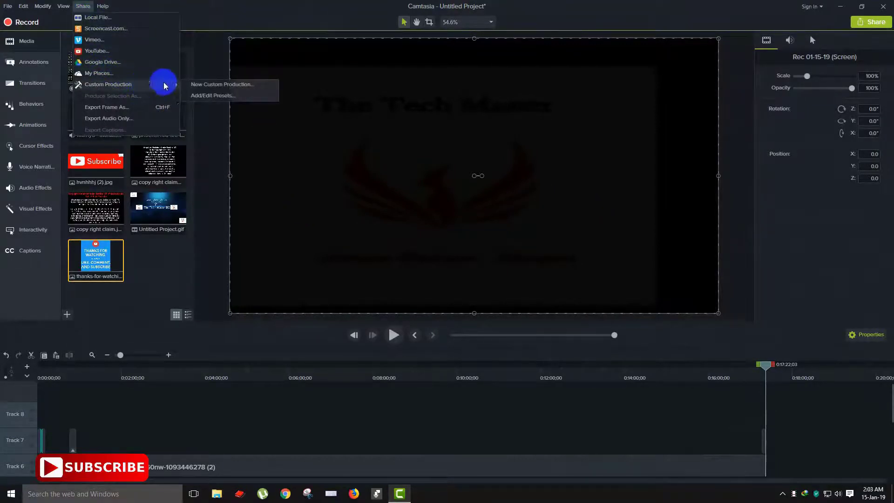
{"action": "left_click", "coordinate": [223, 85]}
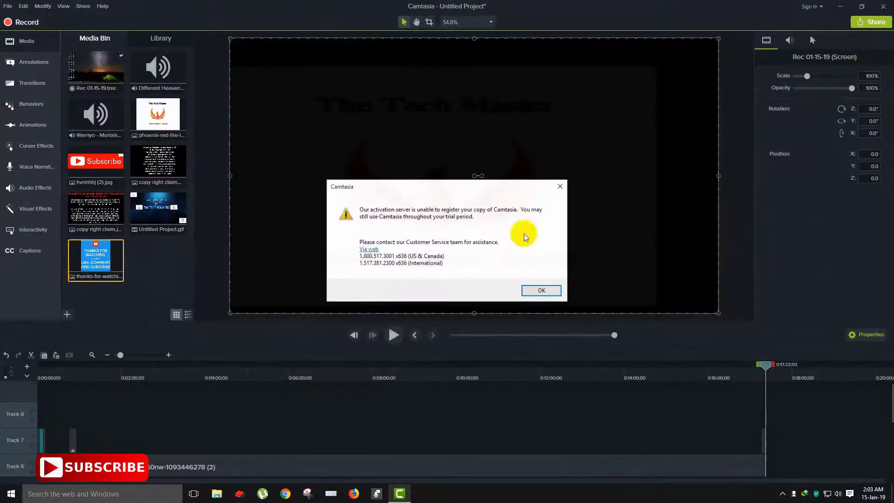
{"action": "left_click", "coordinate": [561, 186]}
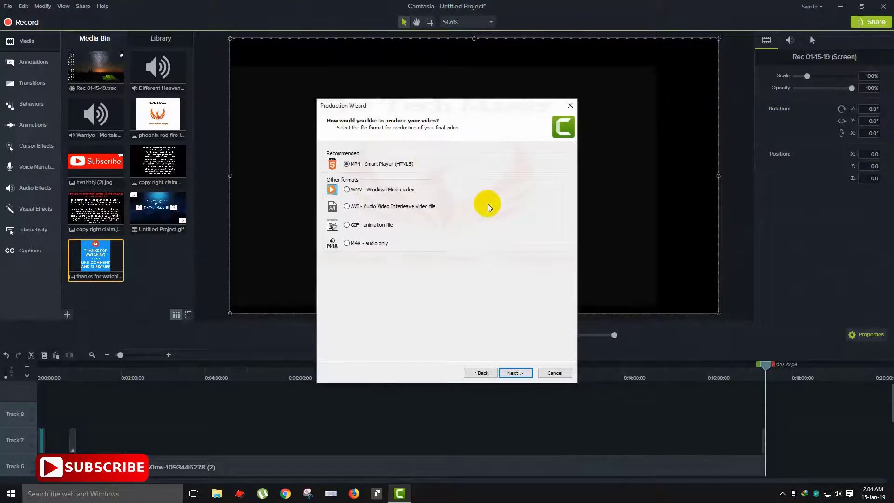
{"action": "left_click", "coordinate": [515, 373]}
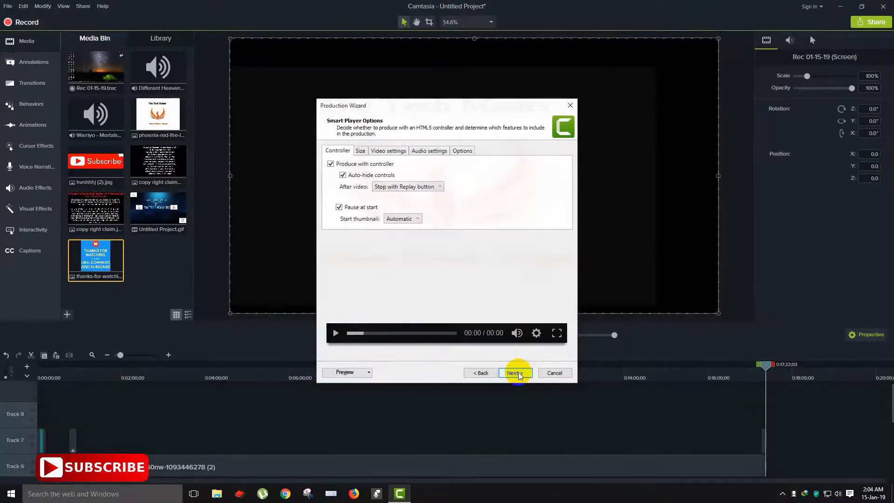
{"action": "left_click", "coordinate": [515, 373]}
{"action": "left_click", "coordinate": [515, 373]}
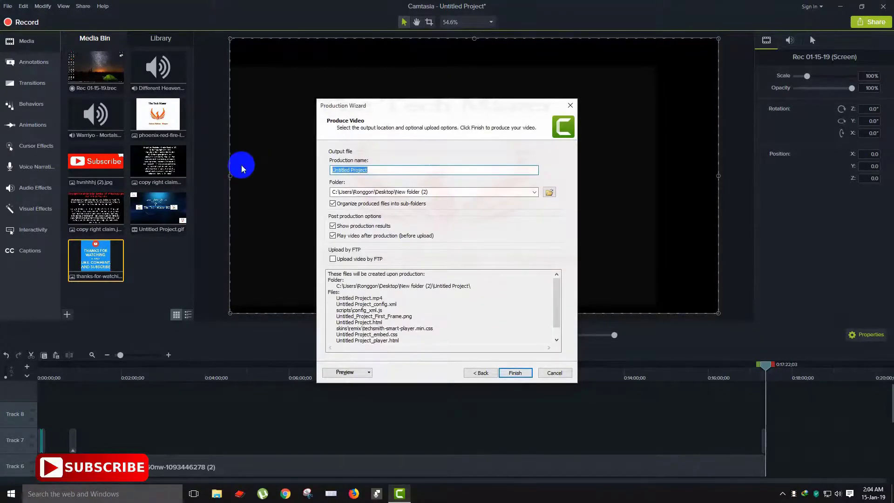
Step: Name the production "video" and close the Production Wizard
{"action": "type", "text": "vide"}
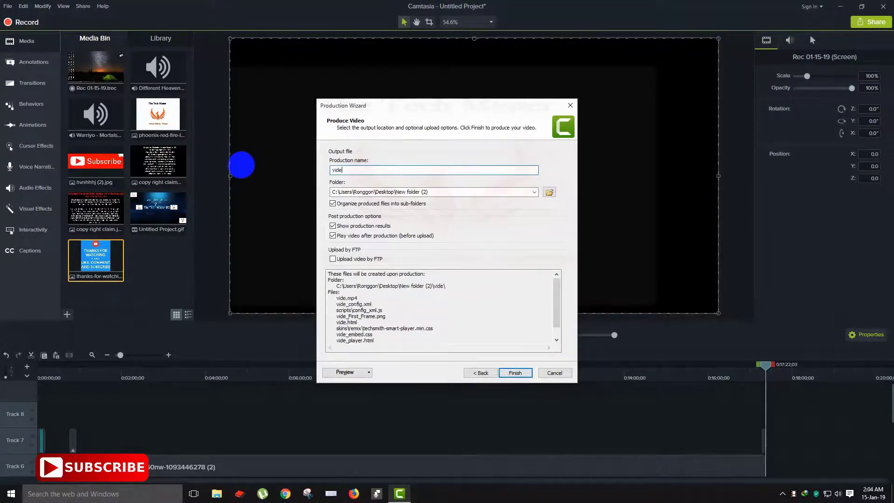
{"action": "type", "text": "o"}
{"action": "left_click", "coordinate": [521, 376]}
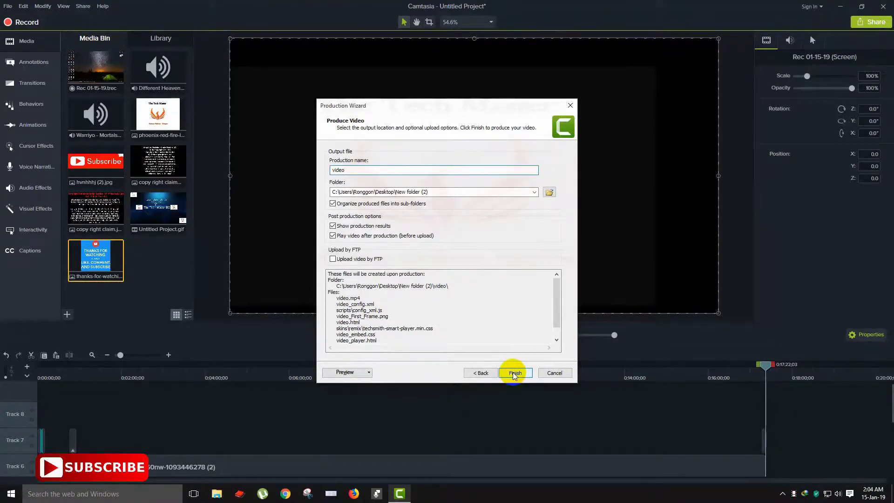
{"action": "left_click", "coordinate": [571, 106]}
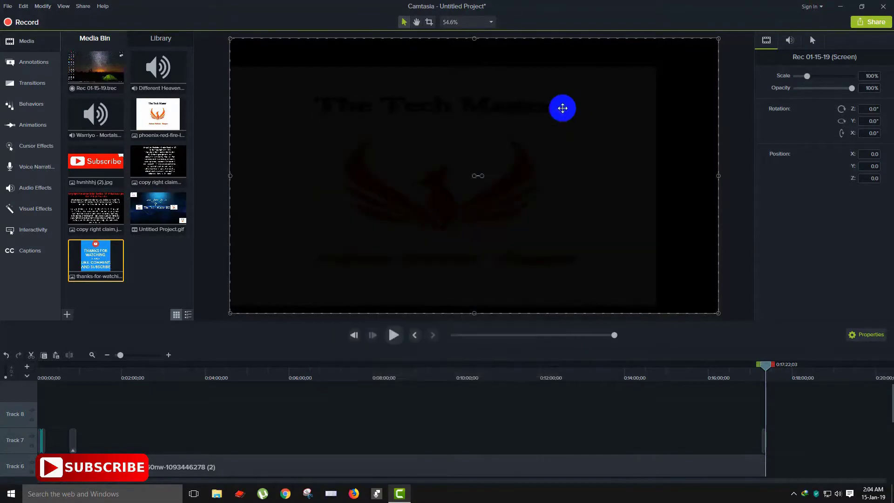